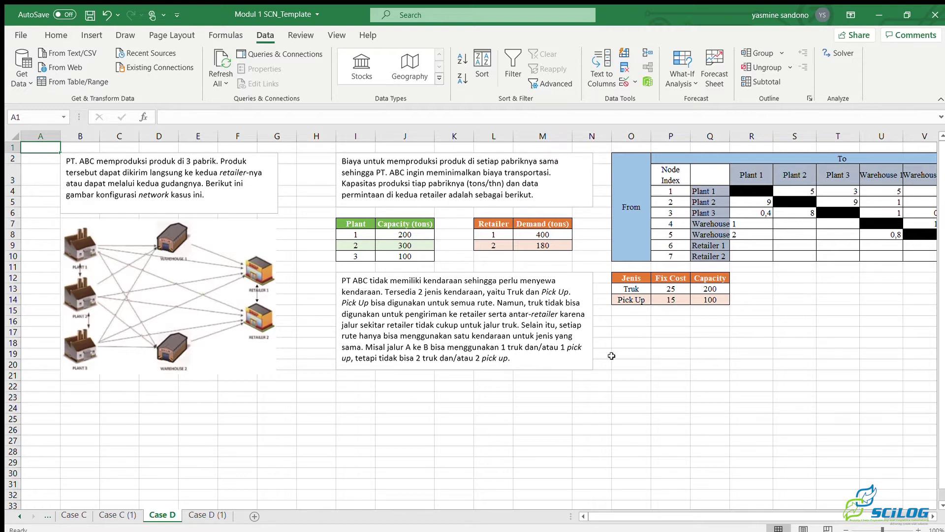
Review the Case D cost matrix and the mathematical model on the Case D (1) sheet, ending at its calculation tables.
drag(648, 512, 690, 513)
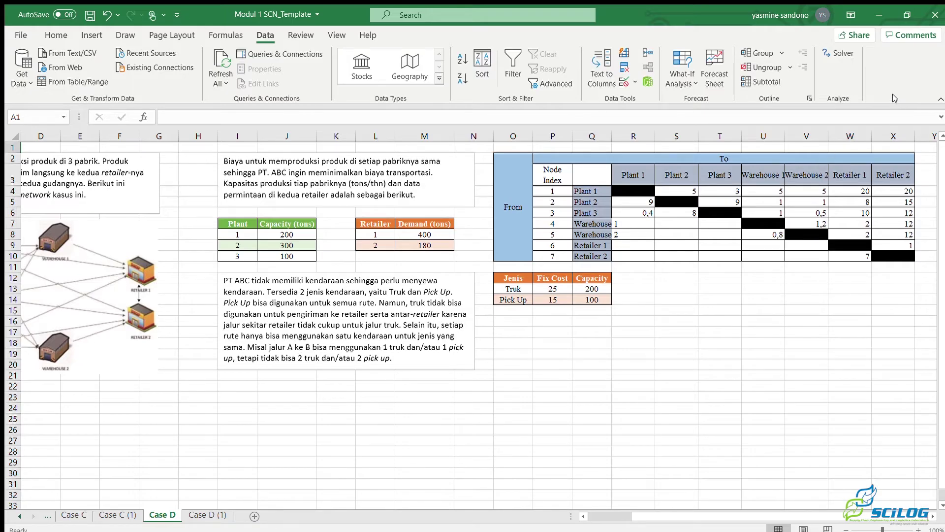
key(ctrl+Page_Down)
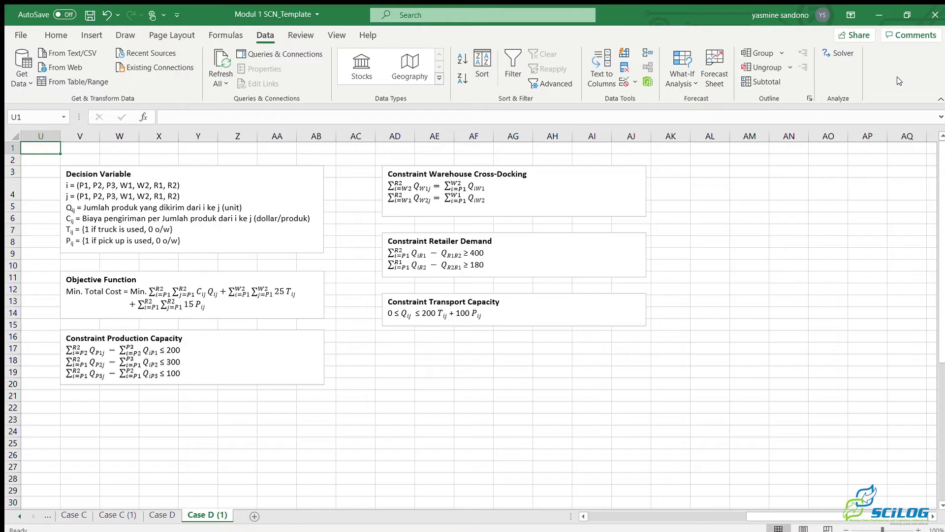
key(ctrl+z)
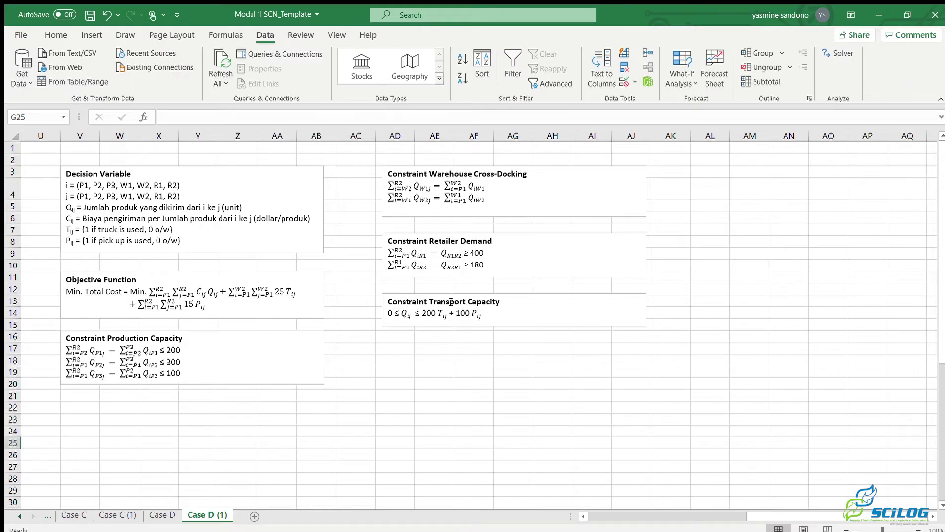
click(602, 516)
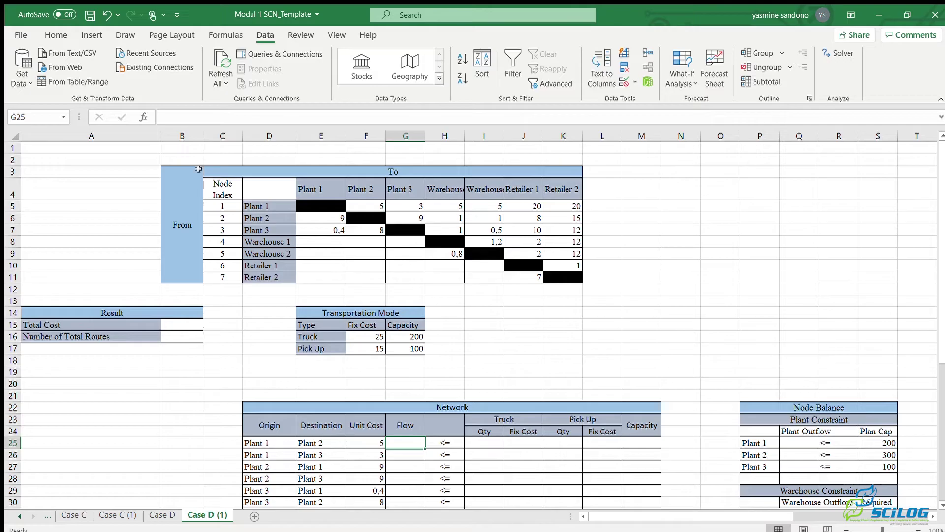
Examine the From-To cost matrix and the matching Unit Cost column of the Network table.
drag(189, 168, 580, 279)
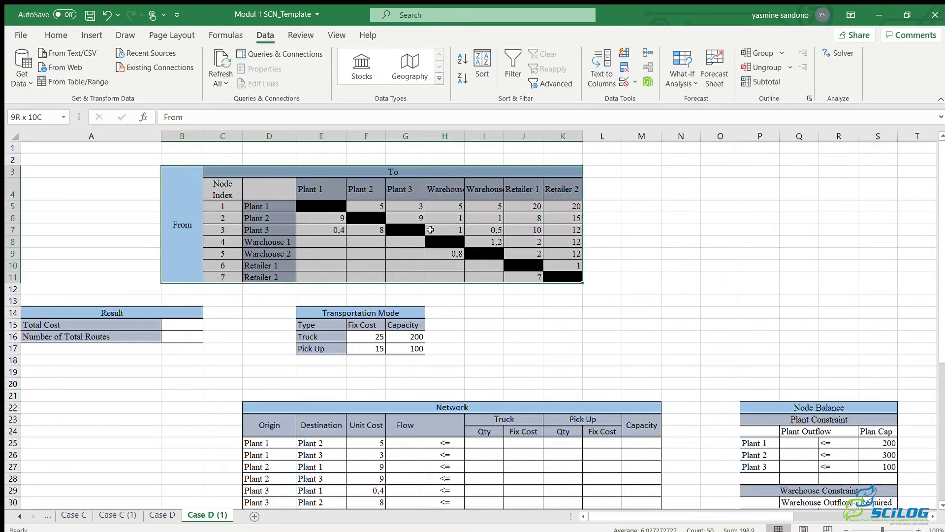
click(433, 230)
scroll(414, 300, down, 1)
scroll(414, 300, down, 1)
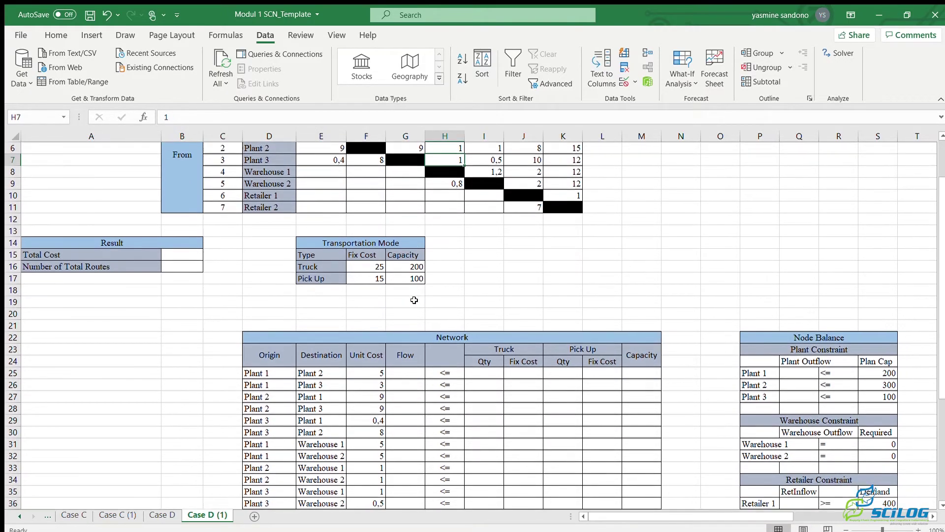
drag(374, 371, 376, 490)
click(375, 408)
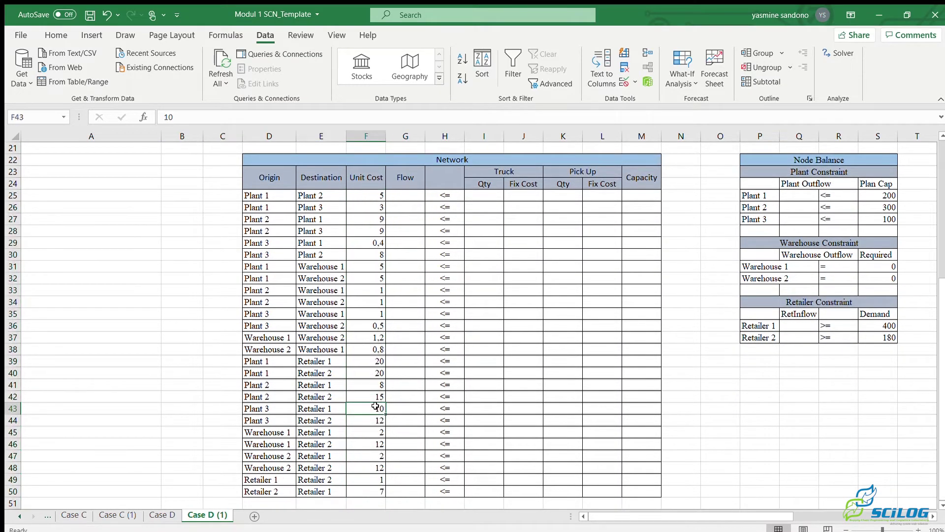
scroll(376, 406, up, 6)
scroll(376, 404, up, 1)
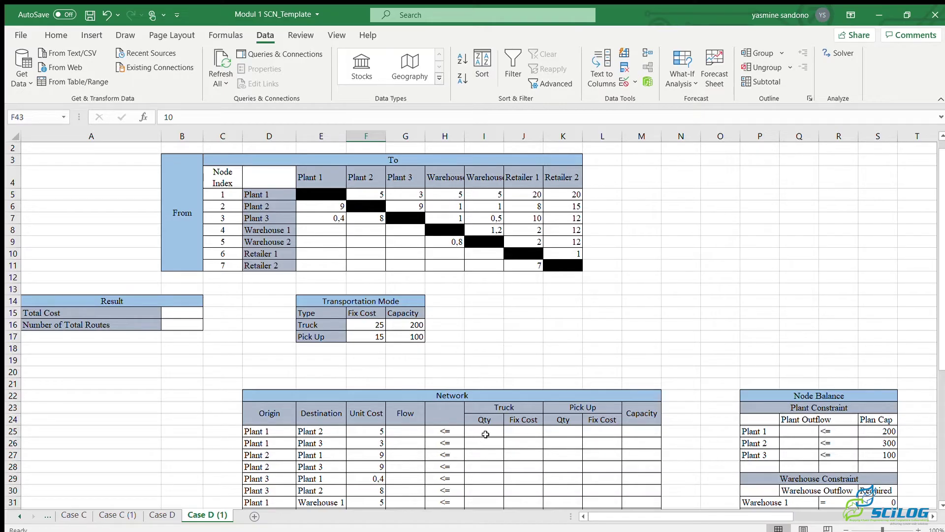
Link the truck Fix Cost of the first Network route in J25 to the Transportation Mode table with =$F$16.
click(510, 432)
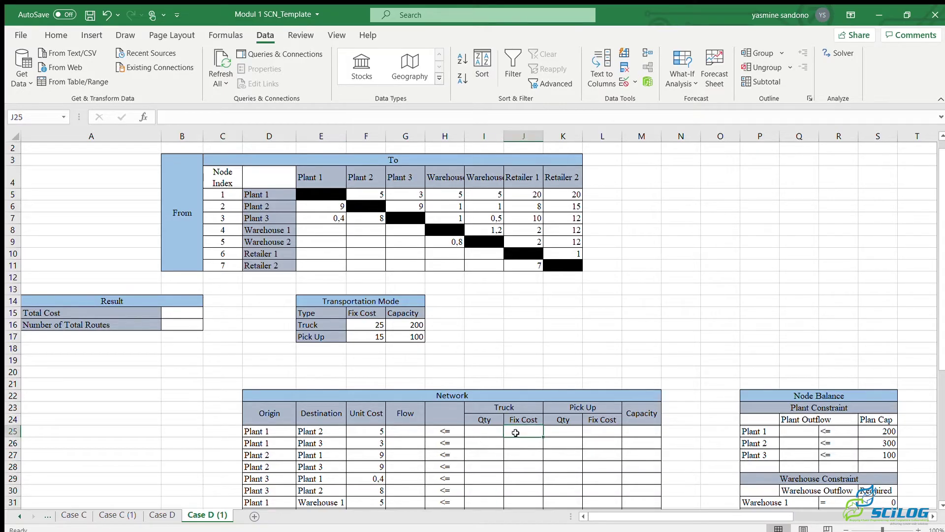
text(=)
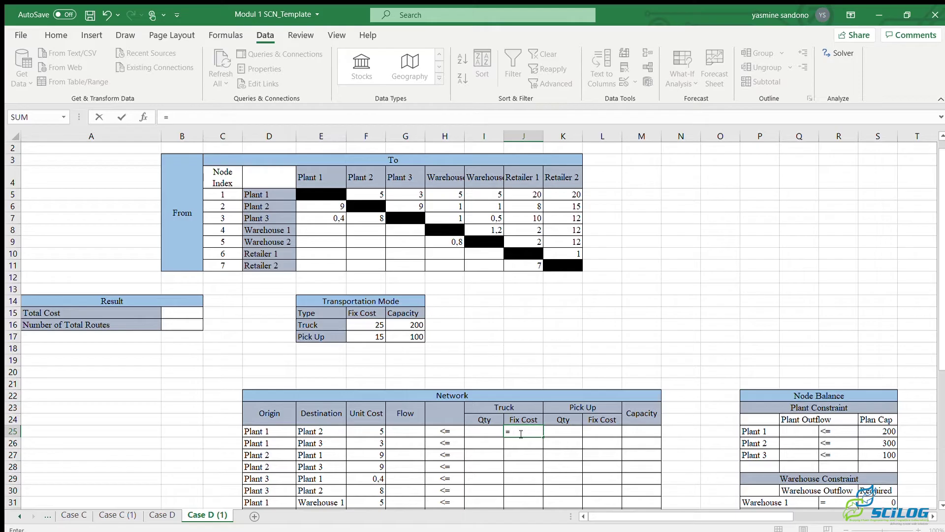
click(376, 327)
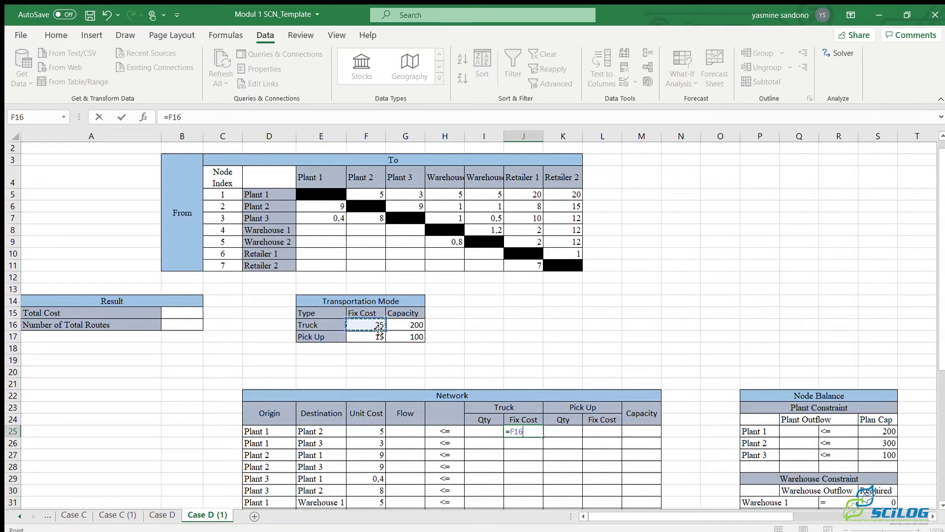
key(F4)
key(Return)
Link the pick-up Fix Cost of the first Network route in L25 to the Transportation Mode table with =$F$17.
key(Up)
key(Right)
key(Right)
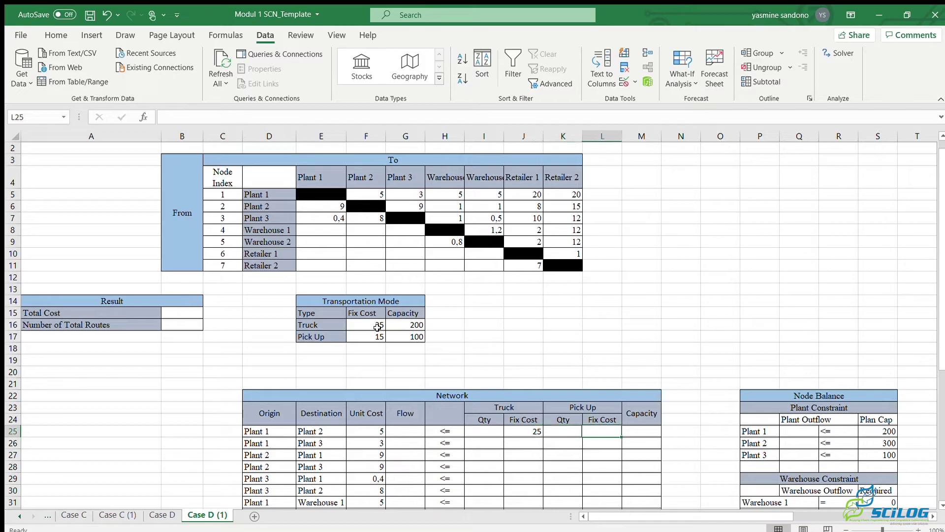
text(=)
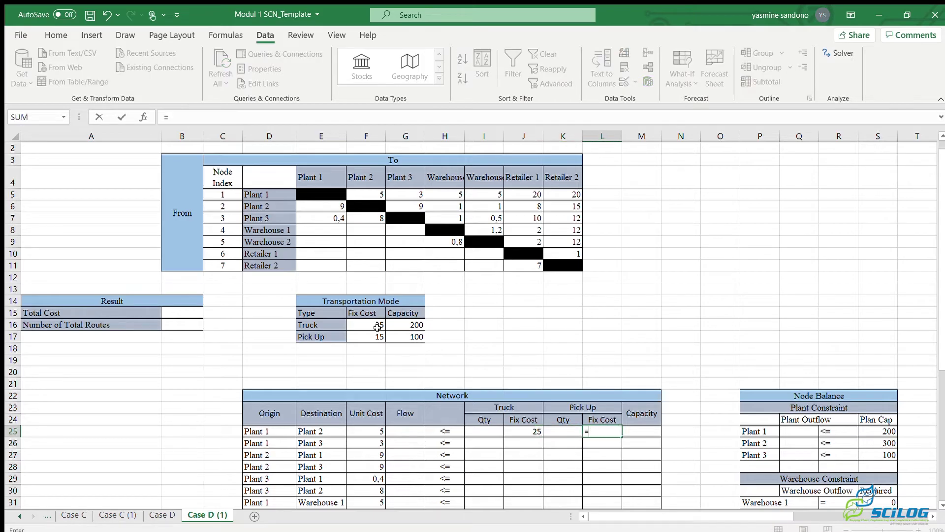
click(370, 338)
key(F4)
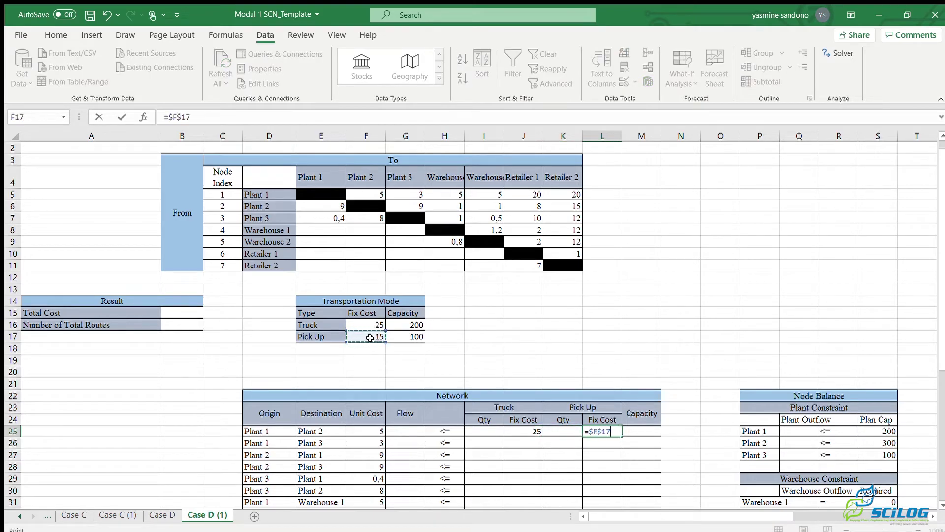
key(Return)
key(Up)
key(Left)
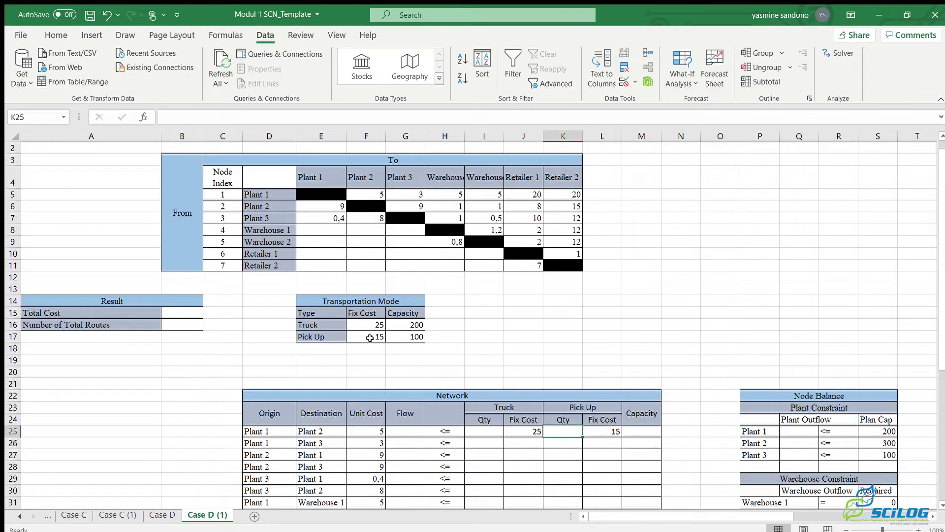
Fill the truck Fix Cost formula from J25 down to J38, covering only the plant and warehouse routes.
key(Left)
scroll(513, 444, down, 3)
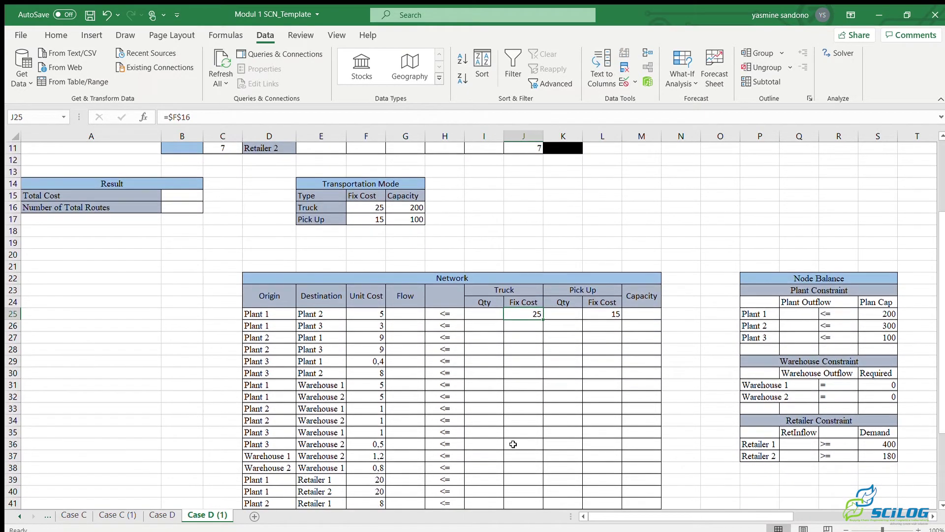
scroll(513, 444, down, 1)
drag(544, 308, 524, 460)
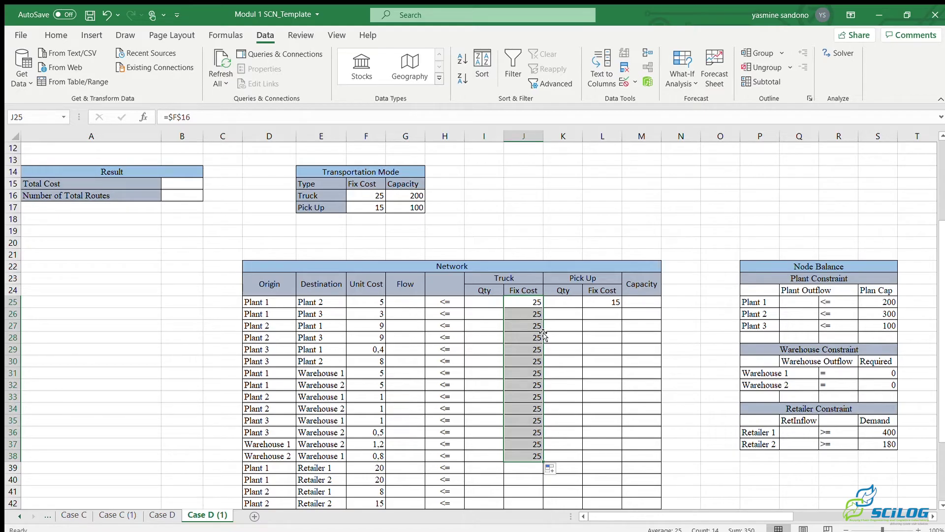
Fill the pick-up Fix Cost formula from L25 down through L50 for all routes.
scroll(487, 486, down, 1)
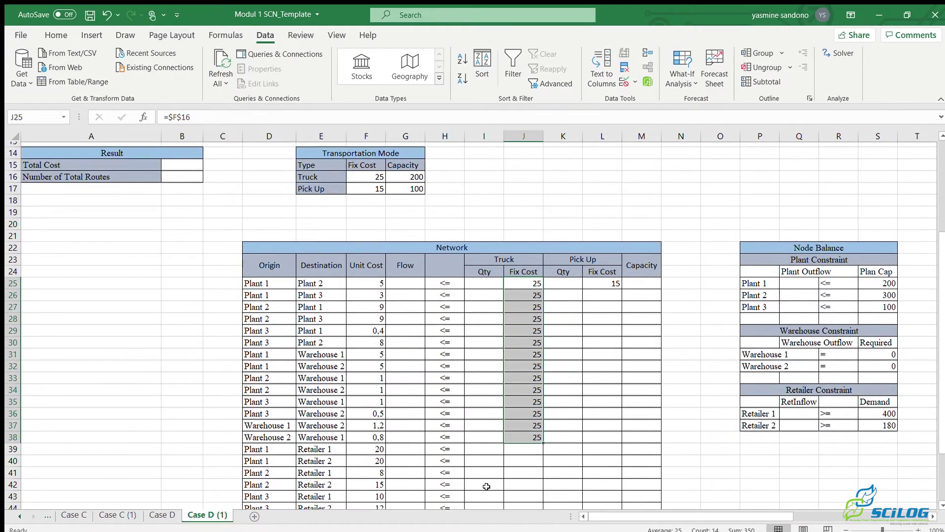
scroll(486, 487, down, 1)
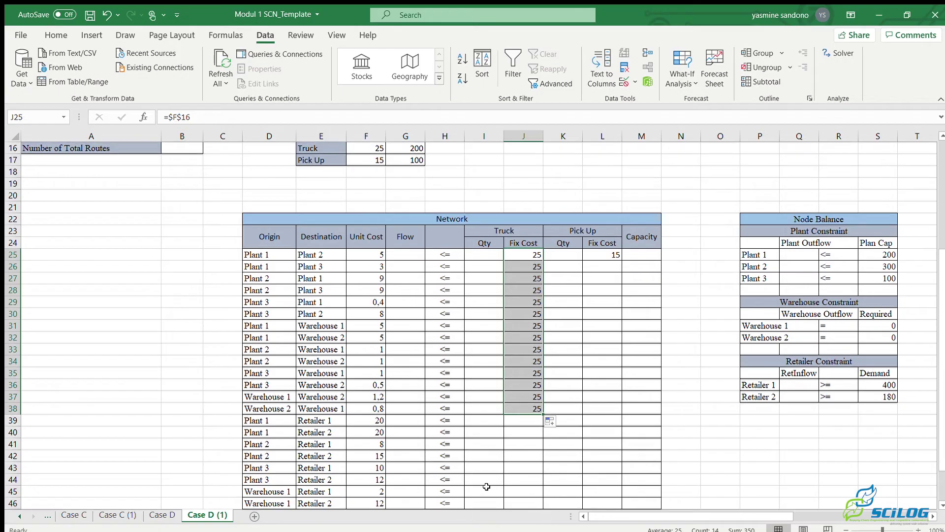
click(617, 256)
drag(621, 260, 607, 495)
Calculate the first route's Capacity in M25 from truck and pick-up quantities with =(I25*$G$16)+(K25*$G$17).
scroll(561, 257, up, 2)
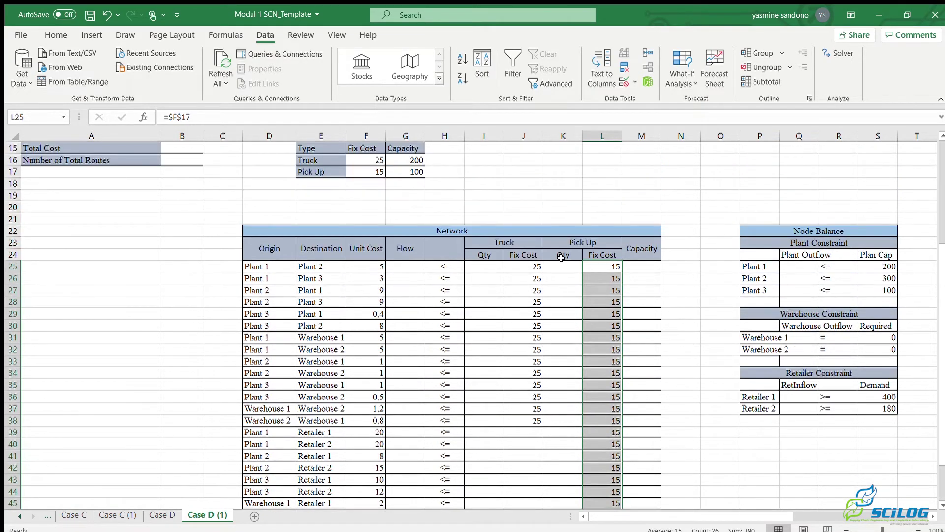
click(645, 270)
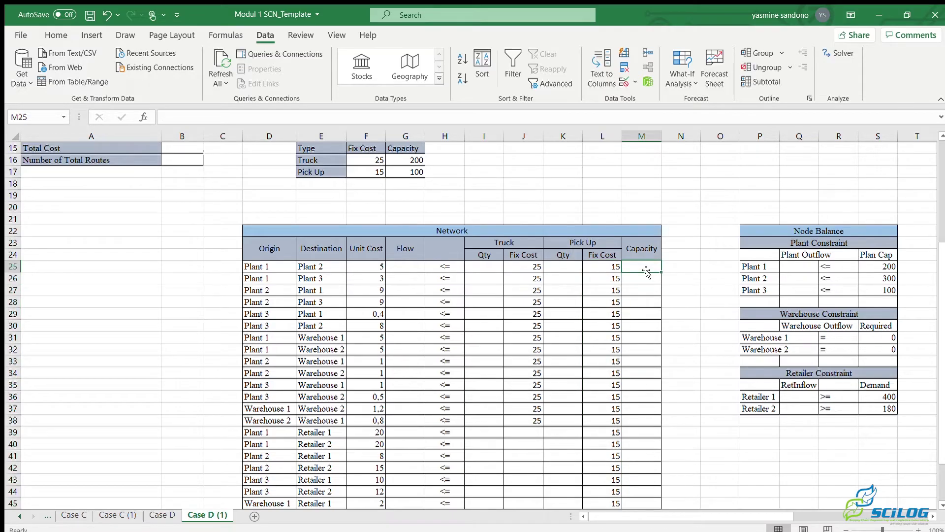
text(=)
scroll(646, 271, up, 1)
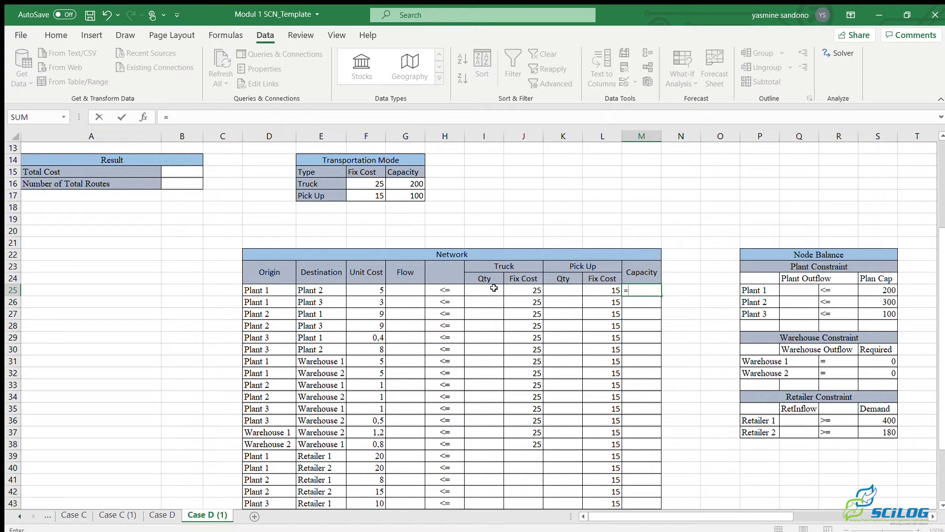
click(477, 290)
text(*)
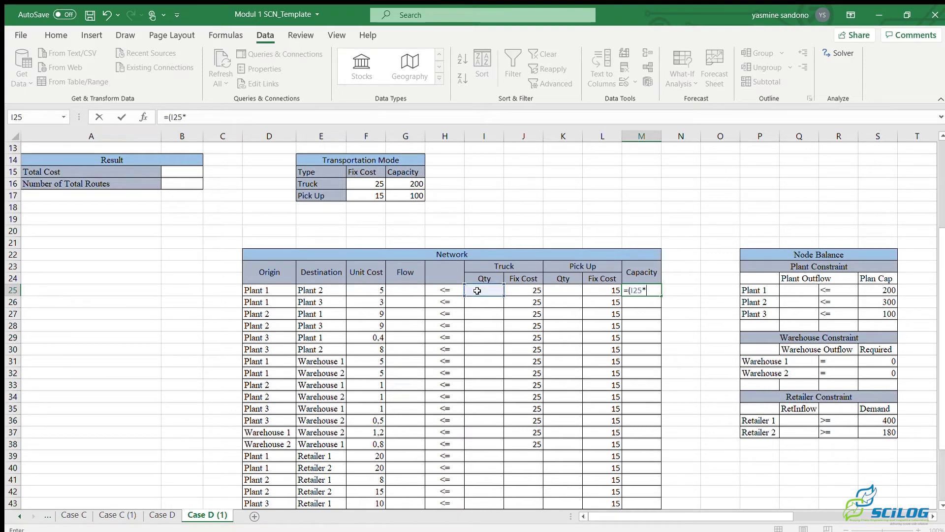
click(415, 184)
key(F4)
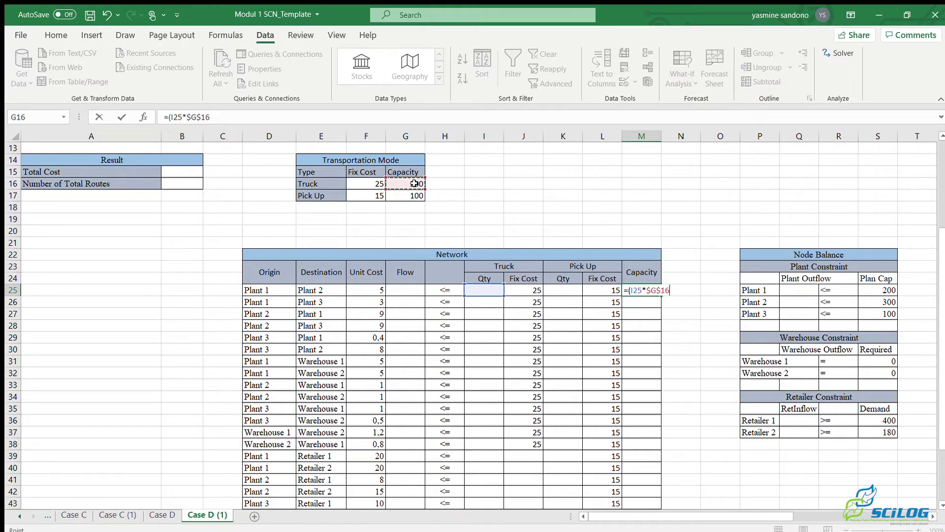
text()+()
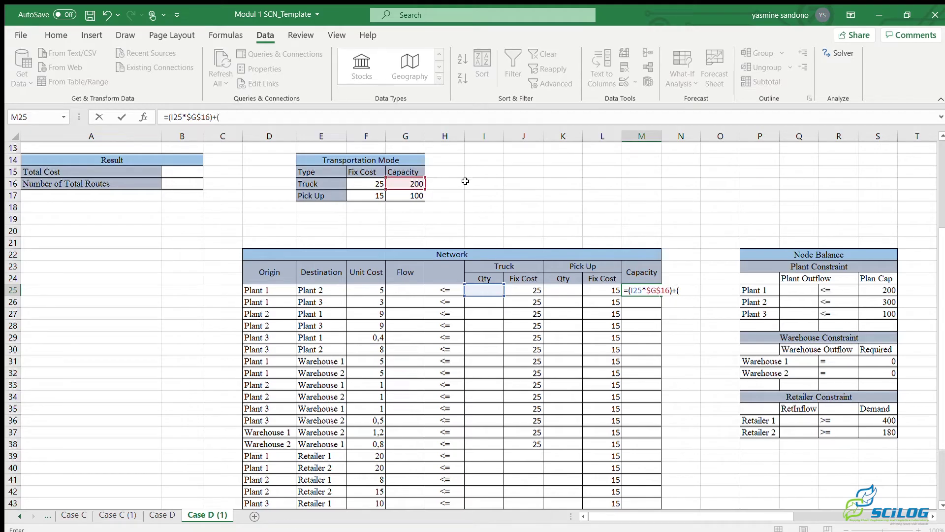
click(562, 289)
text(*)
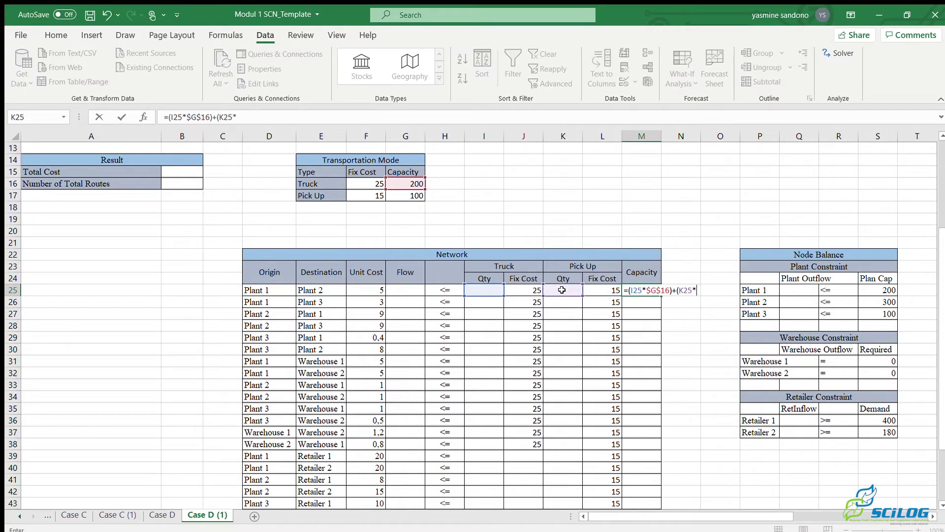
click(413, 196)
key(F4)
text())
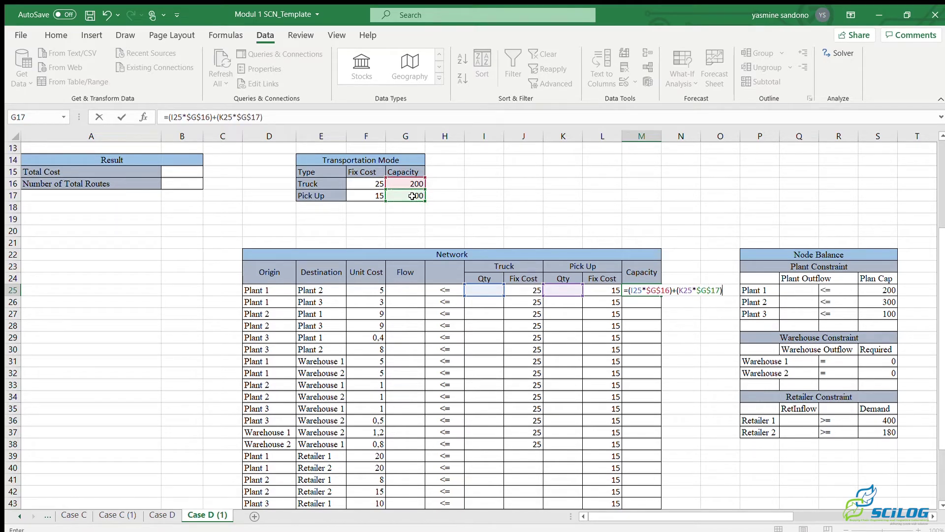
key(Return)
key(Up)
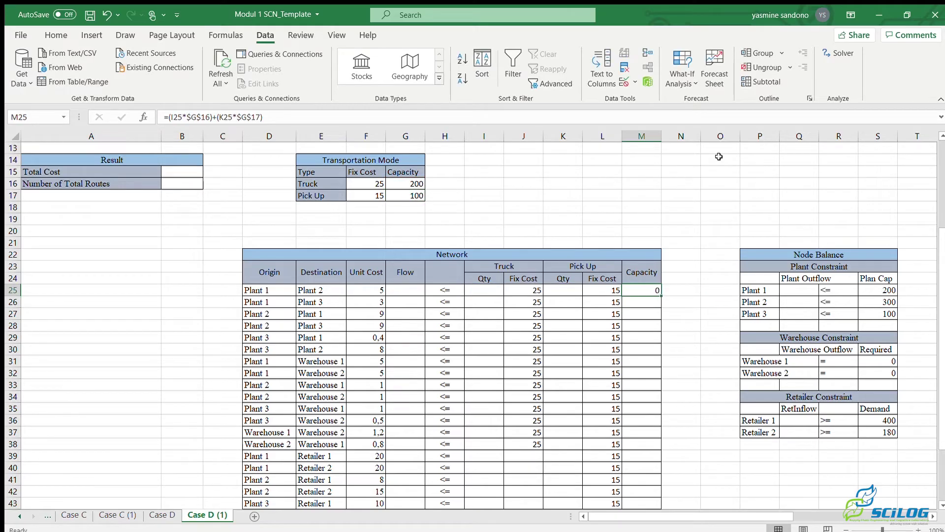
Fill the Capacity formula from M25 down through M50 for all routes.
drag(663, 294, 633, 447)
click(642, 342)
scroll(642, 343, up, 4)
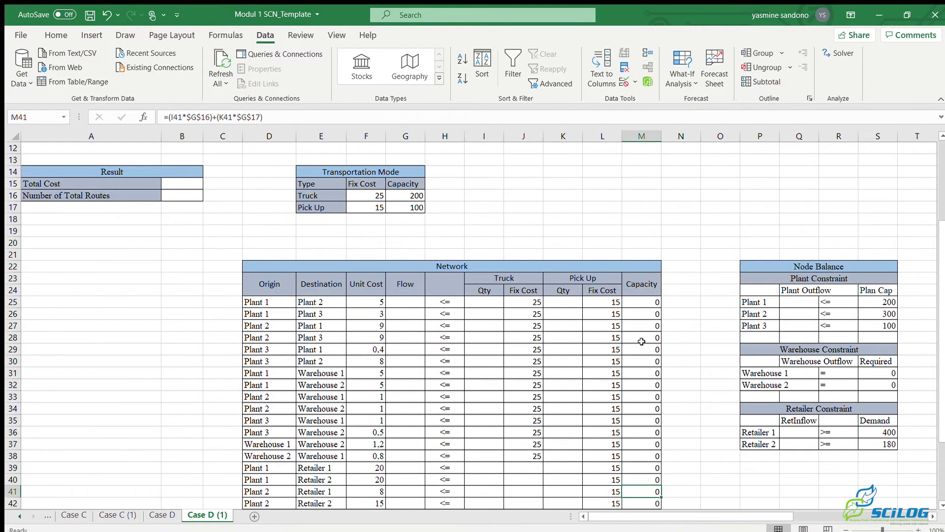
Start the Total Cost formula in B15 with a SUMPRODUCT of the unit costs F25:F50 and flows G25:G50.
scroll(243, 263, up, 1)
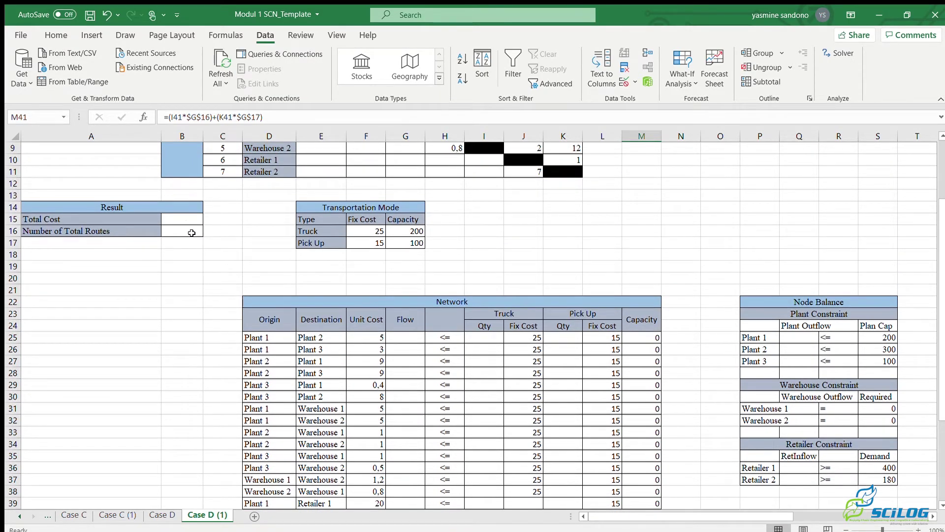
click(180, 219)
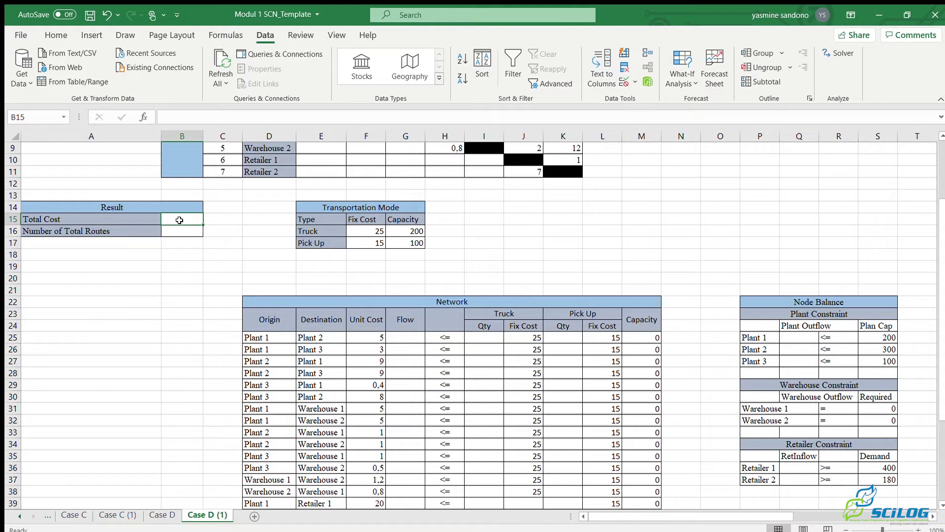
text(=)
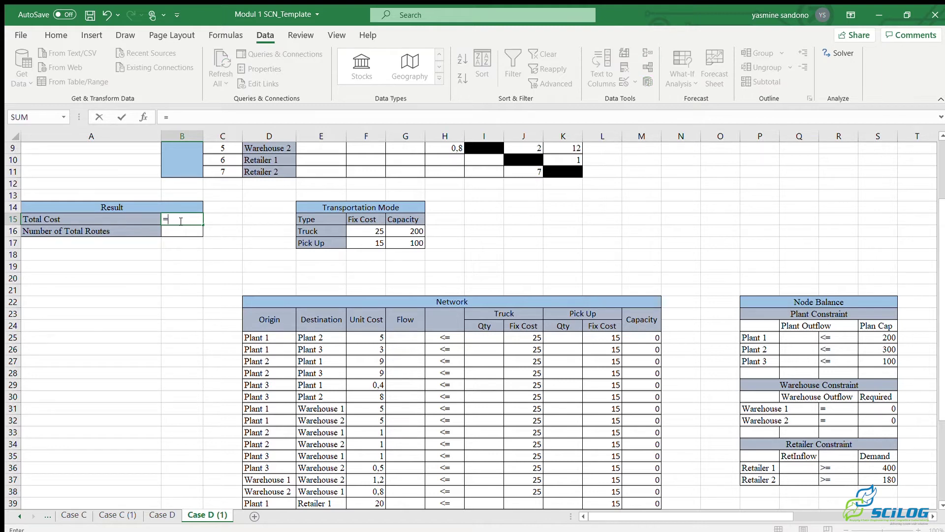
text(sump)
key(Tab)
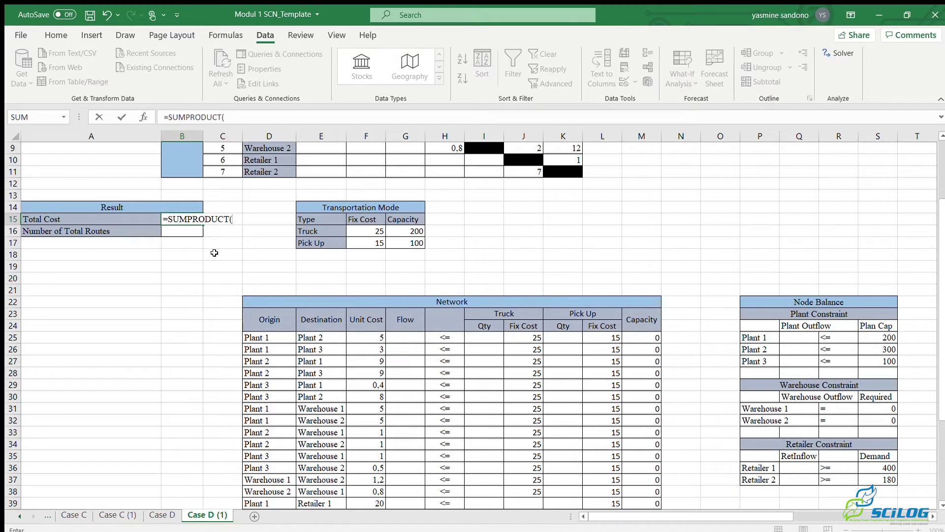
drag(382, 337, 367, 491)
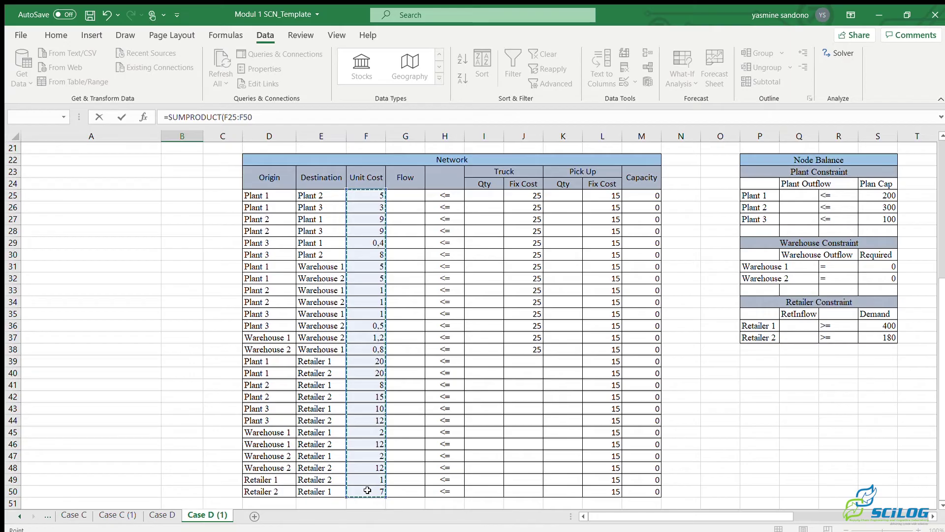
text(;)
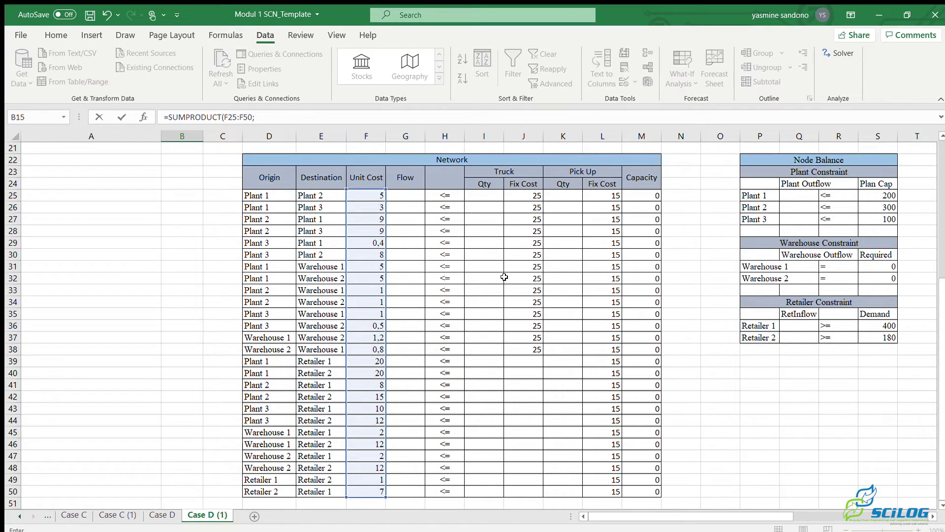
drag(406, 194, 405, 485)
Add the truck fixed costs to the Total Cost formula with +SUMPRODUCT(I25:I38;J25:J38).
text()+sum)
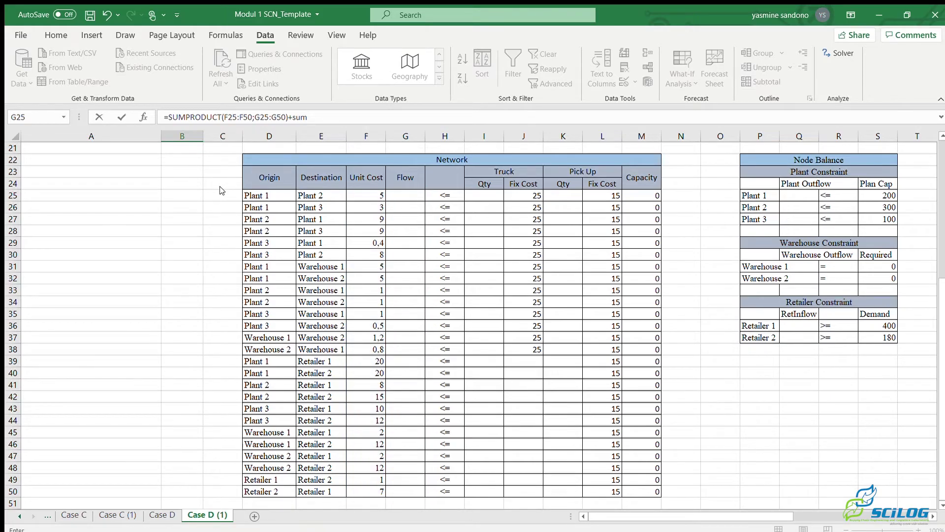
key(Tab)
drag(494, 195, 494, 347)
text(;)
drag(525, 198, 523, 348)
text())
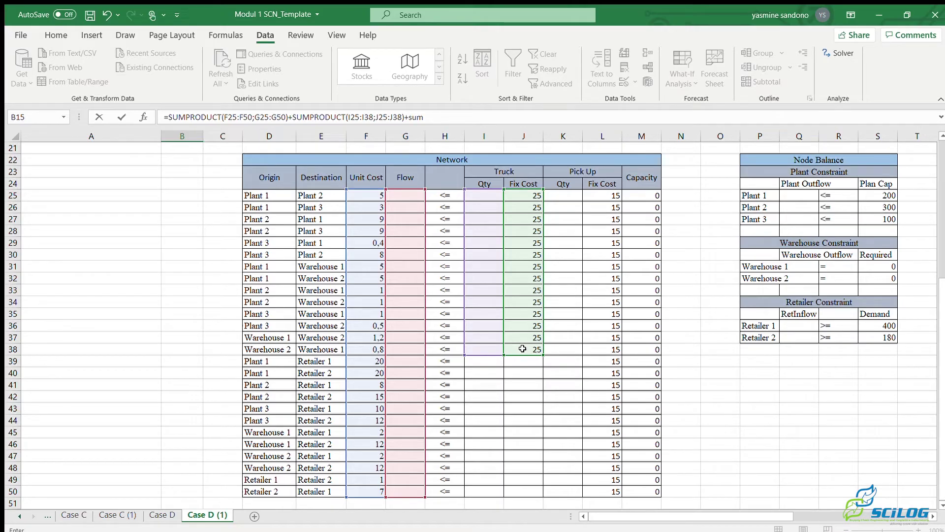
Complete the Total Cost formula by adding the pick-up fixed costs with +SUMPRODUCT(K25:K50;L25:L50).
text(+sumproduct()
drag(558, 195, 572, 491)
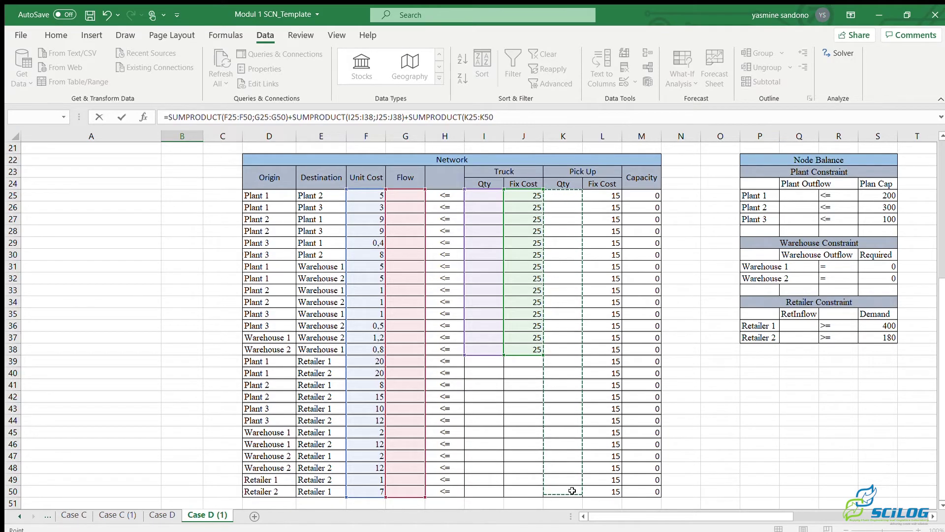
text(;)
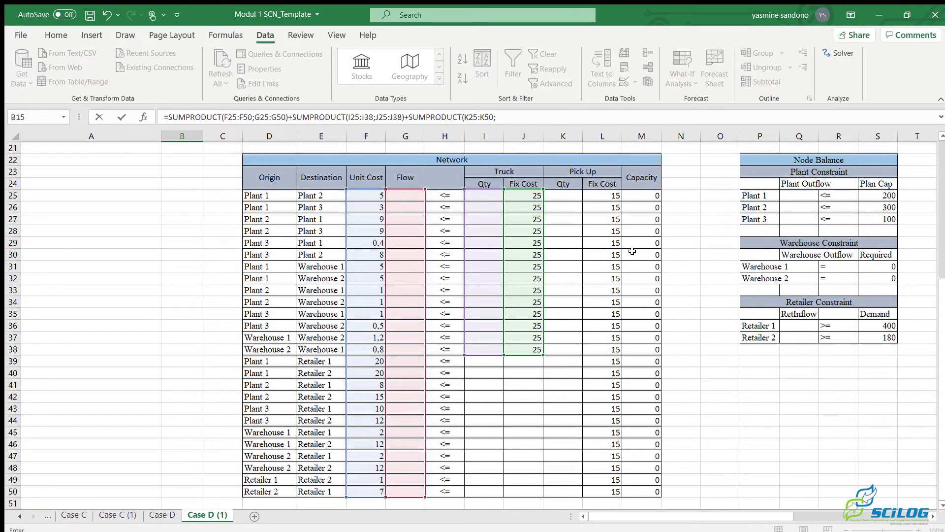
drag(599, 194, 600, 491)
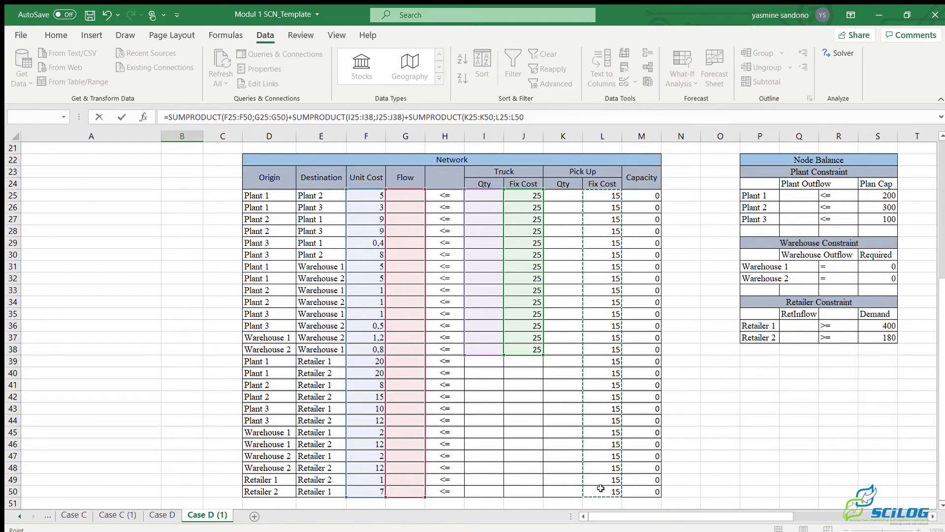
click(551, 122)
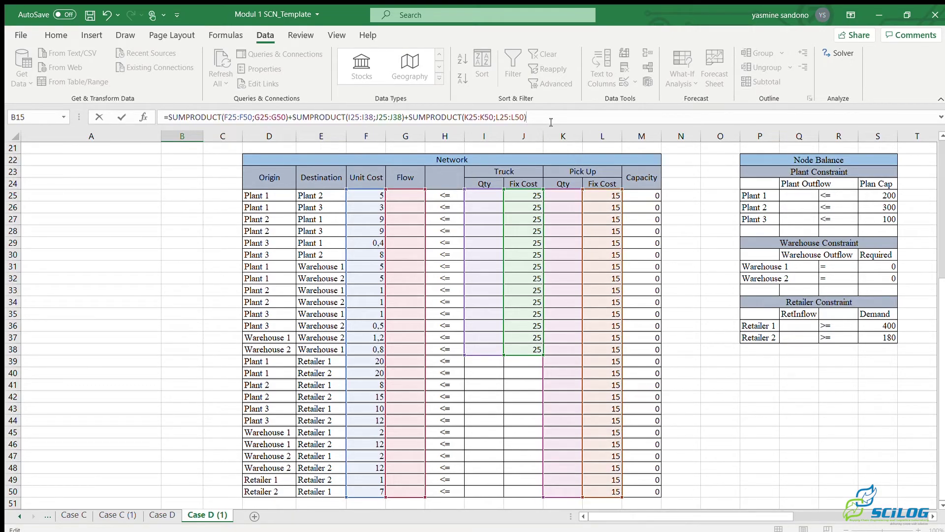
key(Return)
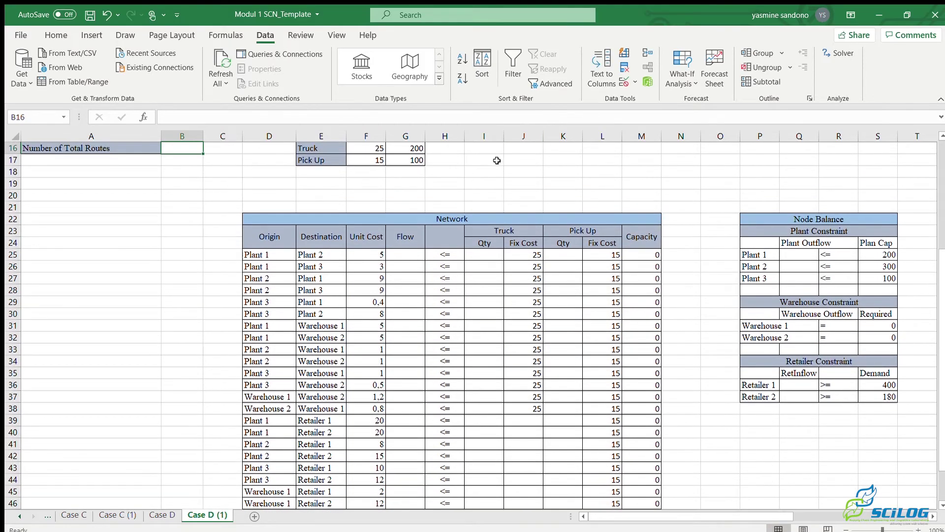
Calculate the Number of Total Routes in B16 from the Flow column with =COUNTIF(G25:G50;">0").
scroll(445, 192, up, 2)
text(=count)
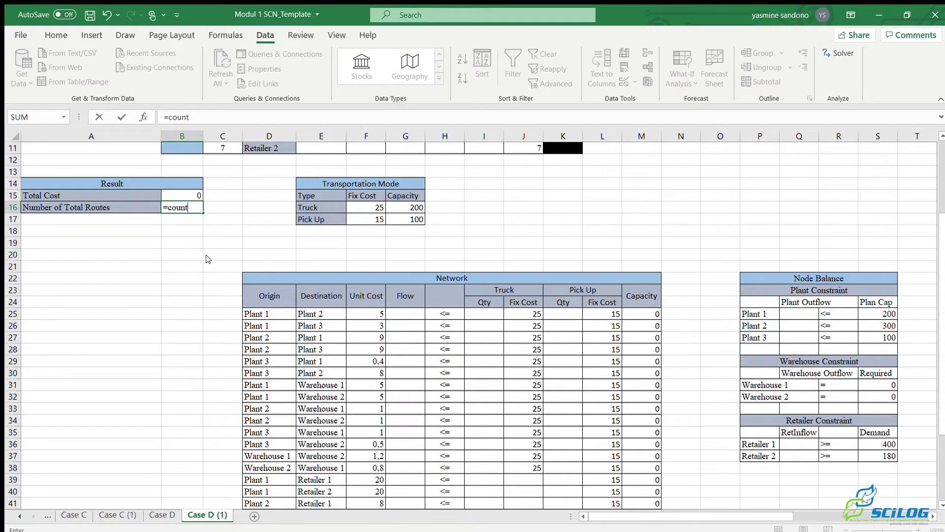
text(if)
key(Tab)
drag(404, 311, 404, 421)
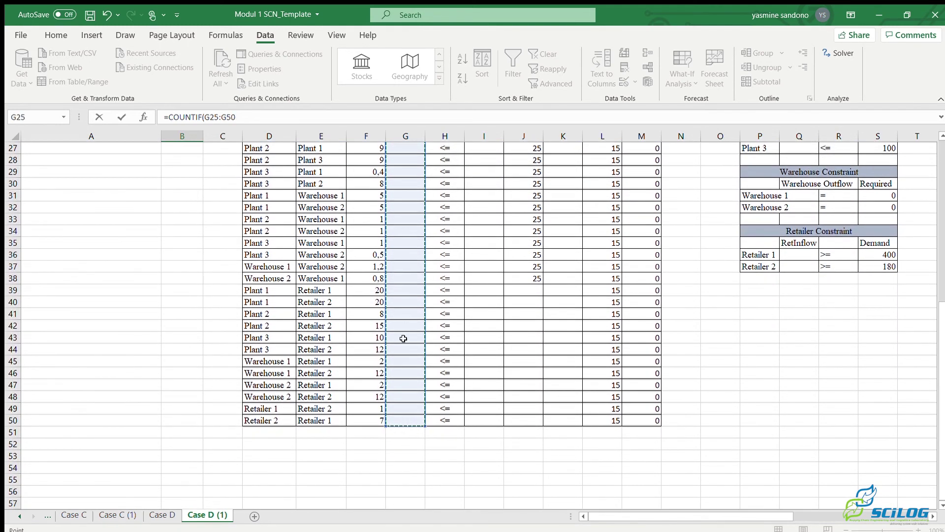
scroll(403, 338, up, 7)
text(;)
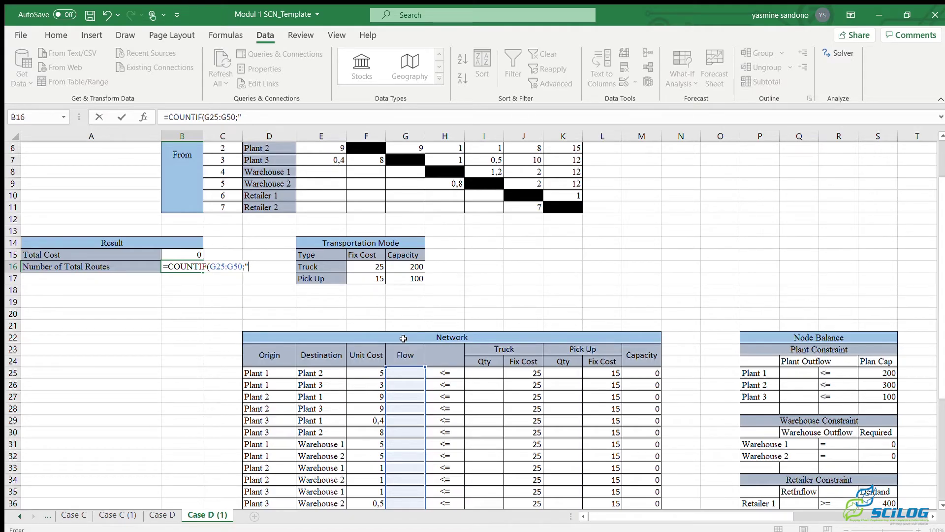
text(">0)
key(BackSpace)
text(0"))
scroll(403, 338, down, 5)
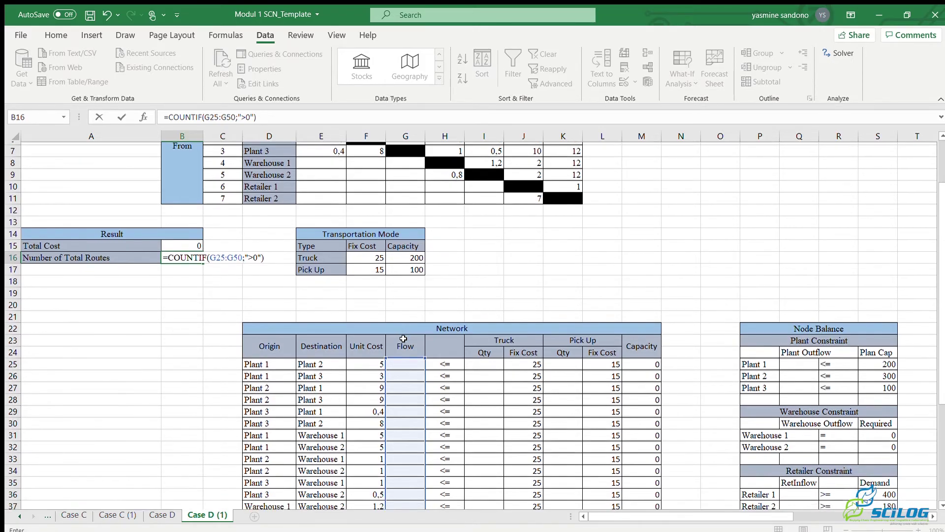
scroll(403, 338, up, 7)
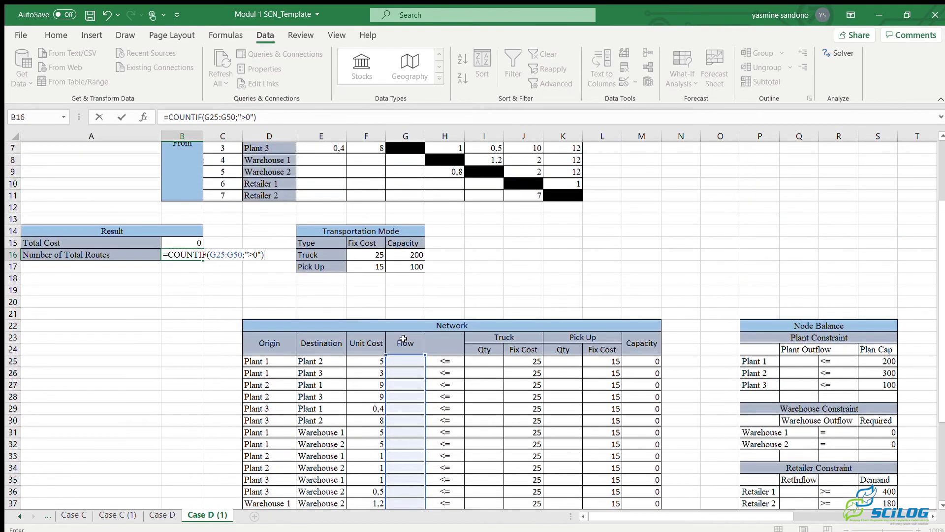
key(Return)
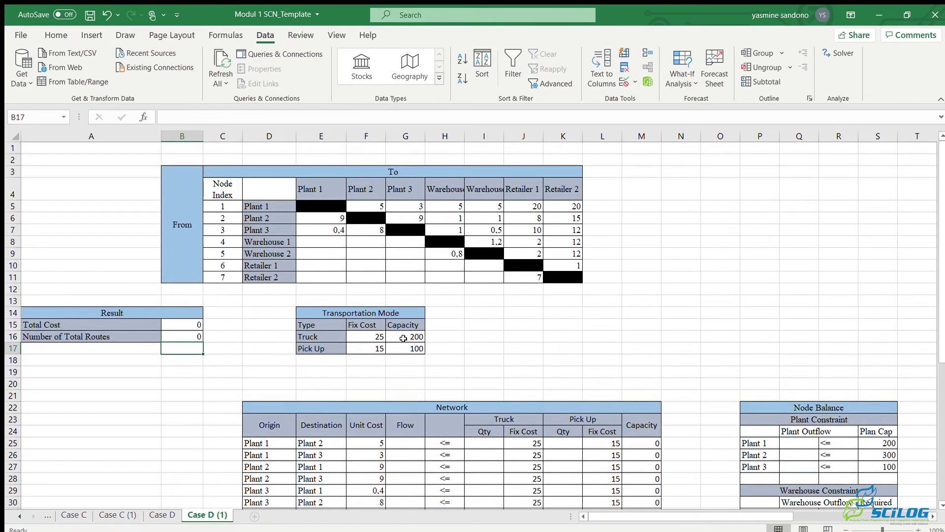
Start Plant 1's Plant Outflow formula in Q25 with a SUMIF over the origins D25:D50 using P25 as criterion.
scroll(643, 373, right, 1)
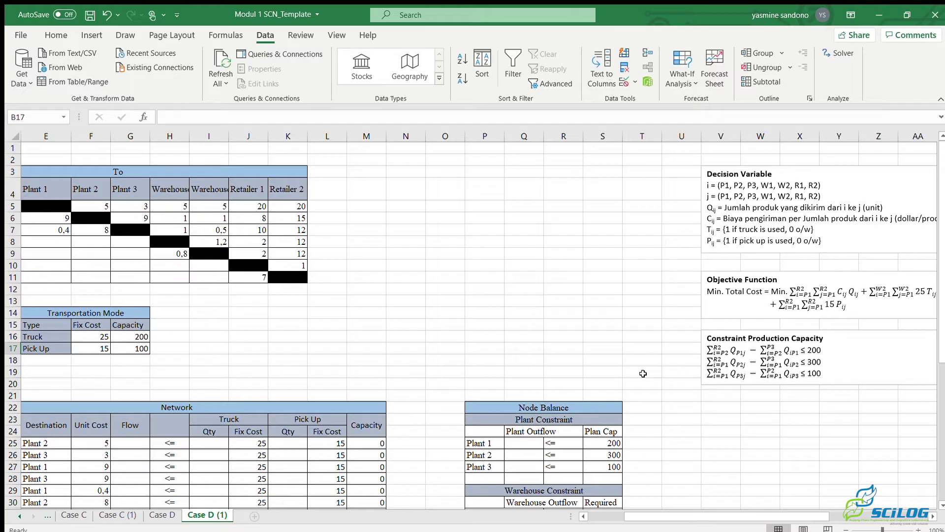
scroll(642, 374, down, 3)
scroll(643, 359, down, 1)
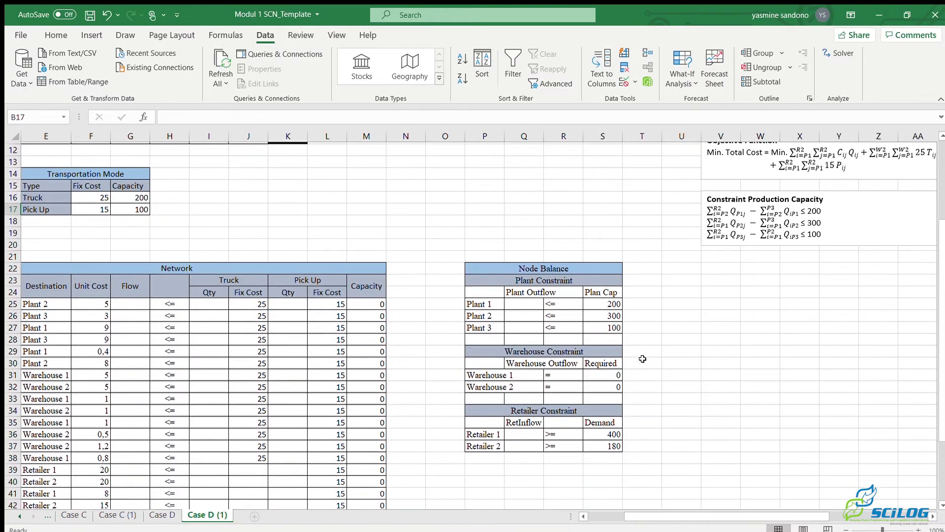
click(522, 303)
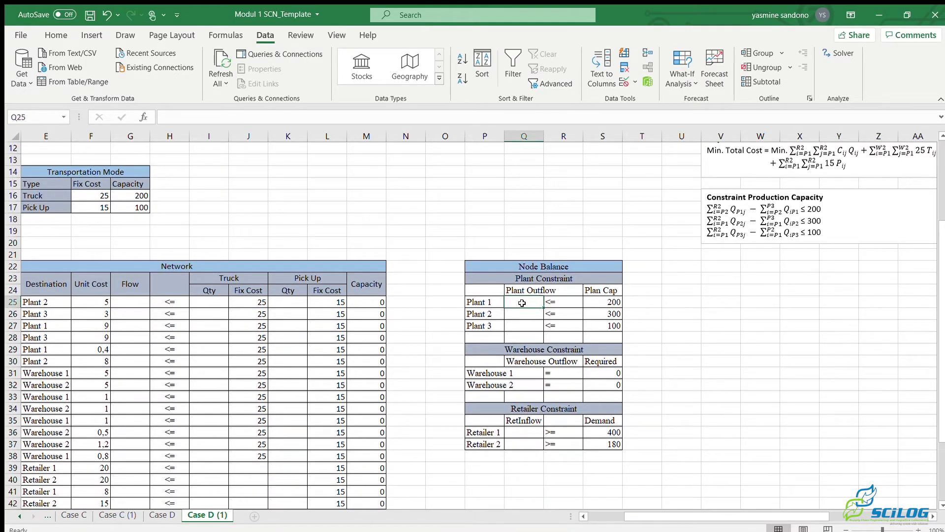
text(=)
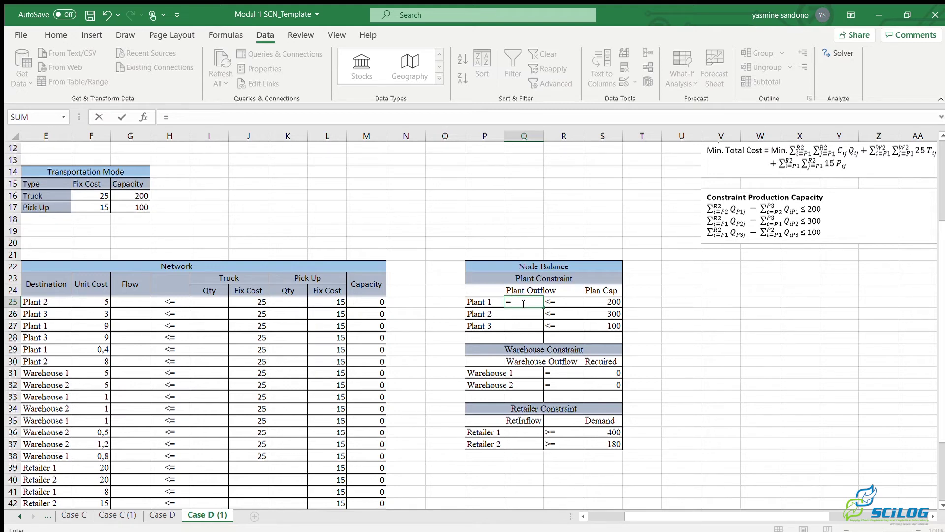
text(sum)
key(BackSpace)
key(BackSpace)
key(BackSpace)
text(sumif)
key(Tab)
scroll(143, 329, left, 2)
drag(87, 301, 89, 491)
text(;)
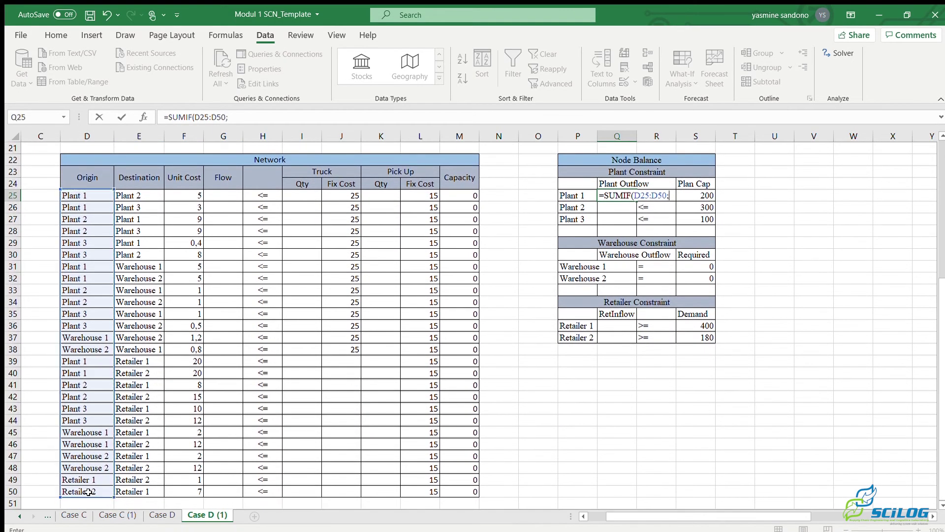
click(575, 195)
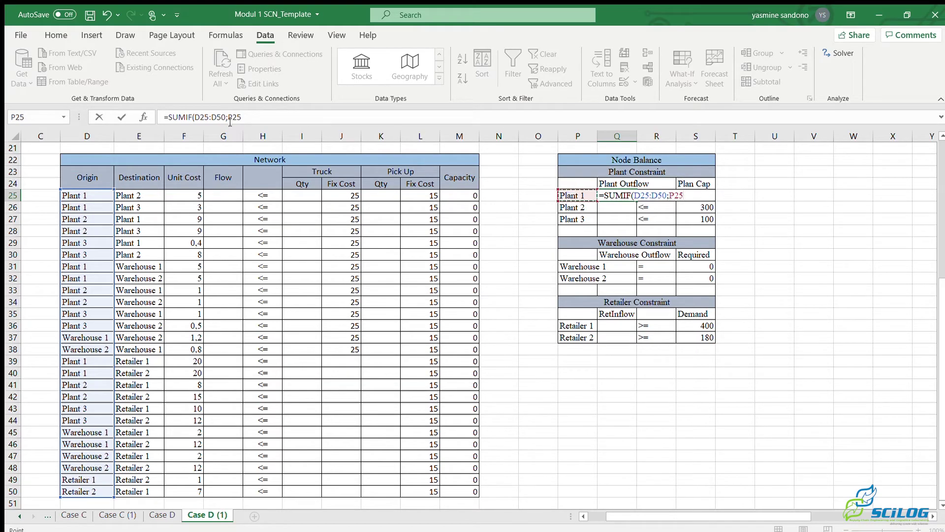
Make the SUMIF's origin range absolute as $D$25:$D$50 and use the flows $G$25:$G$50 as its sum range.
click(196, 116)
drag(196, 116, 225, 118)
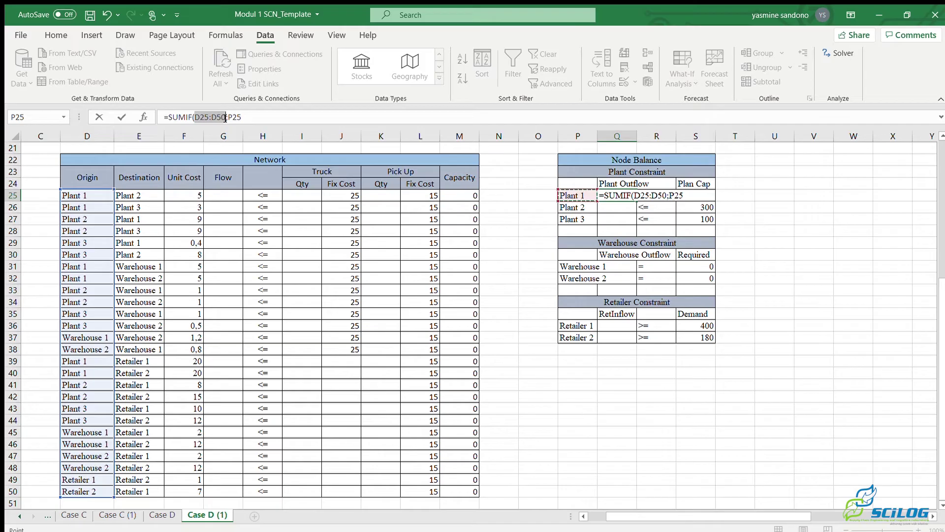
key(F4)
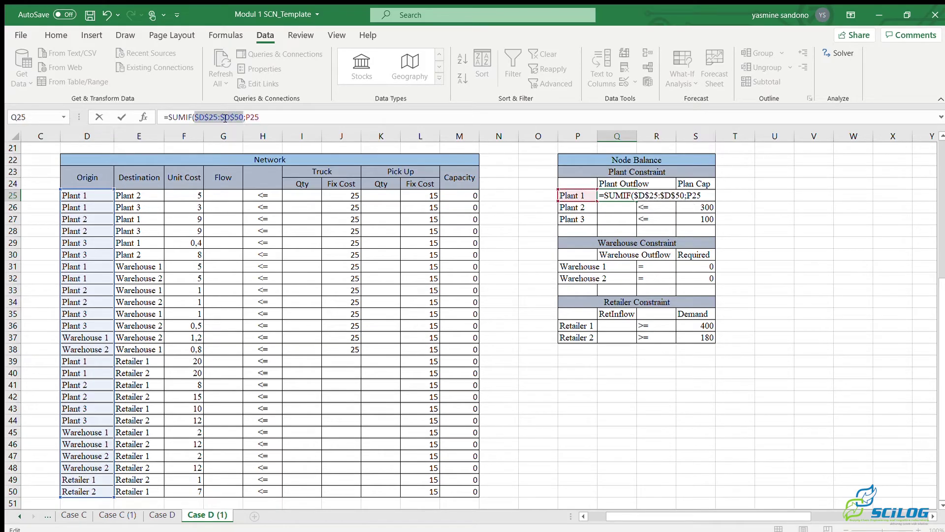
click(269, 117)
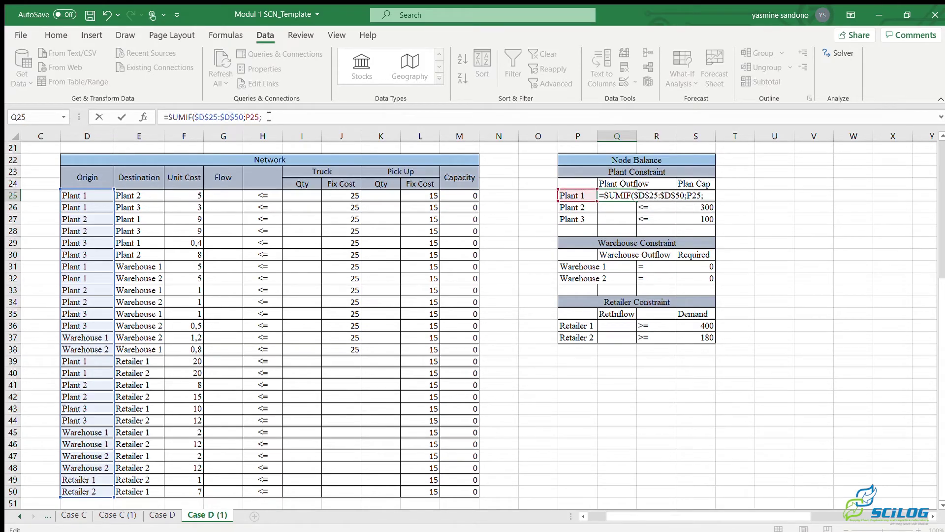
drag(228, 195, 229, 492)
key(F4)
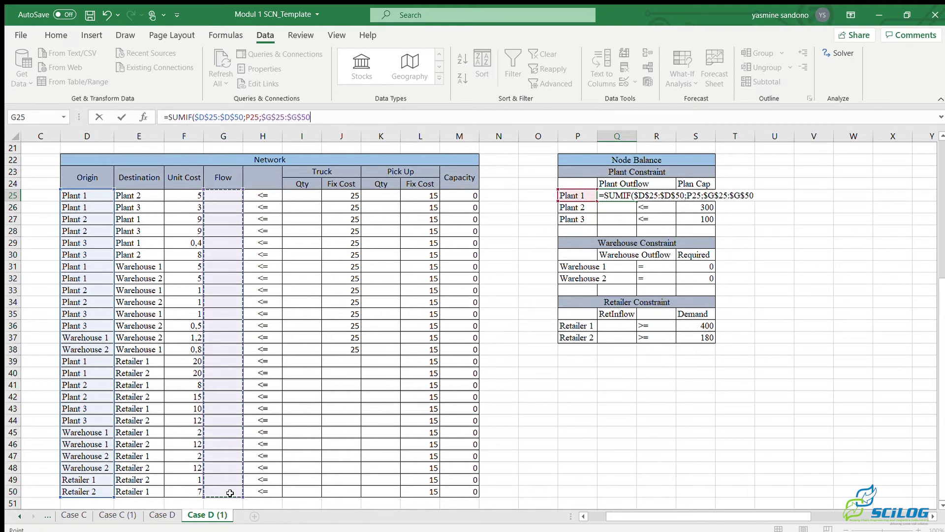
Extend Plant 1's outflow formula in Q25 by subtracting a SUMIF over the absolute destination range $E$25:$E$50.
text()-sum)
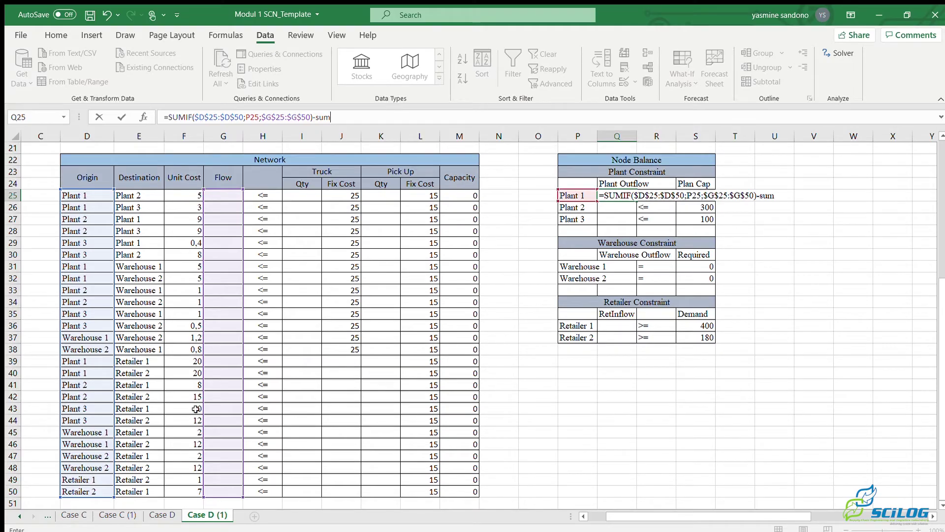
key(Down)
key(Tab)
drag(152, 194, 144, 491)
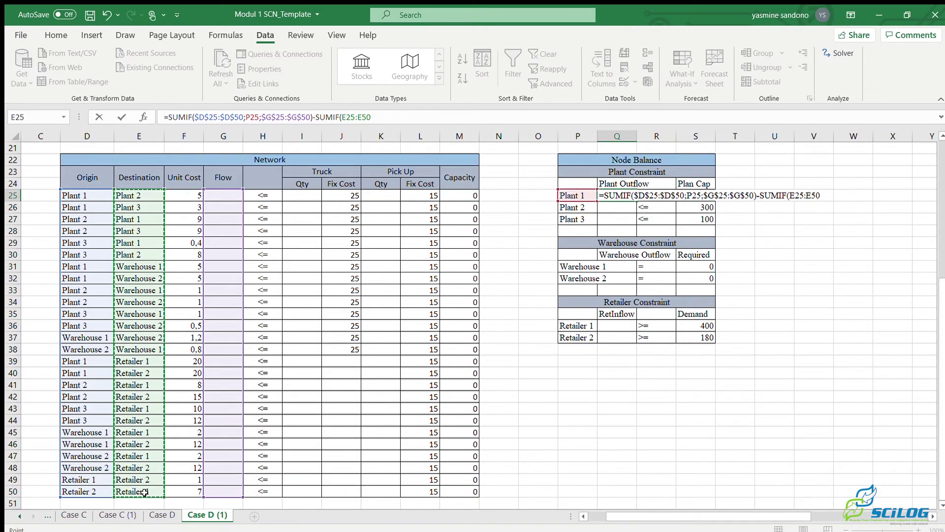
key(F4)
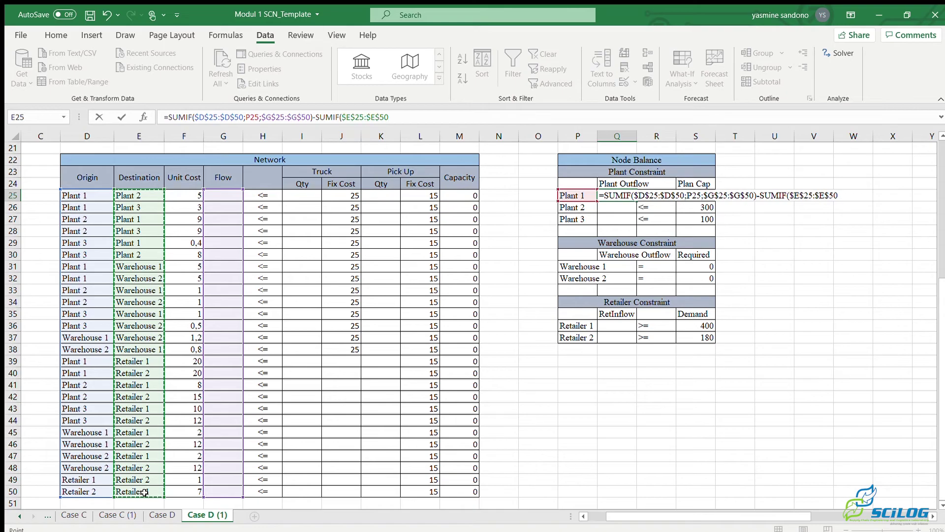
text(;)
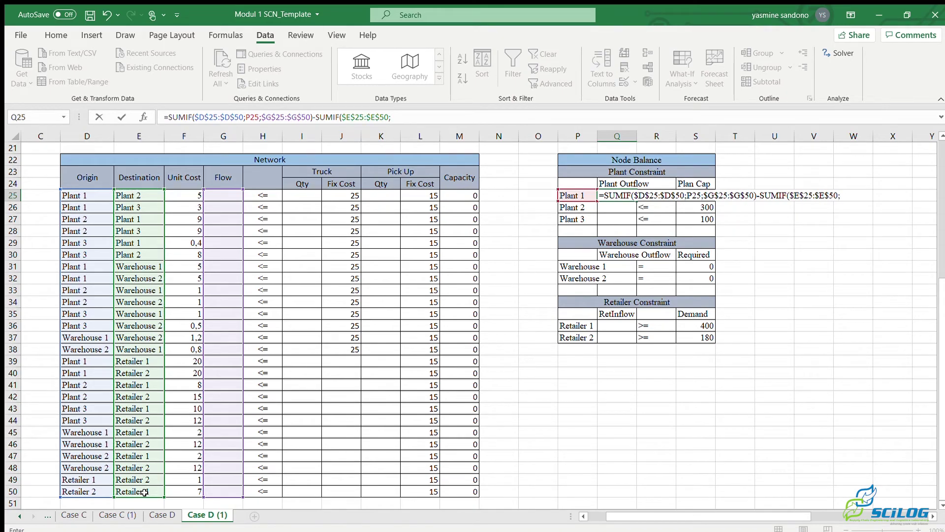
Complete the subtracted SUMIF with criterion P25 and sum range $G$25:$G$50, and copy the formula down to Q27.
click(575, 195)
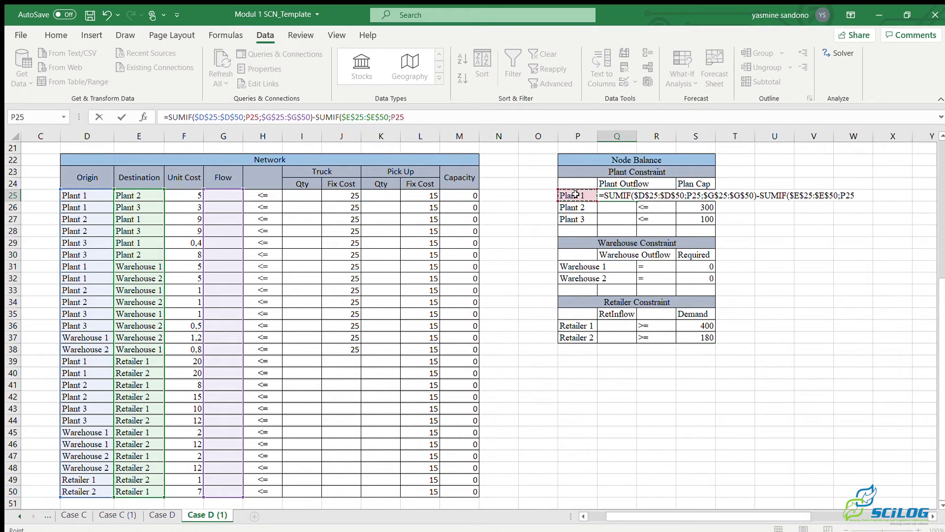
text(;)
drag(215, 194, 220, 490)
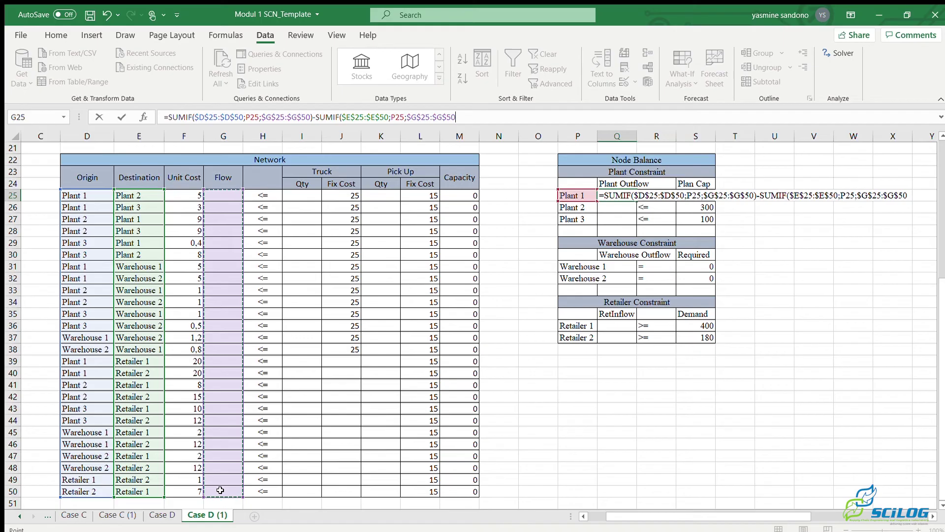
key(F4)
text())
key(ctrl+Return)
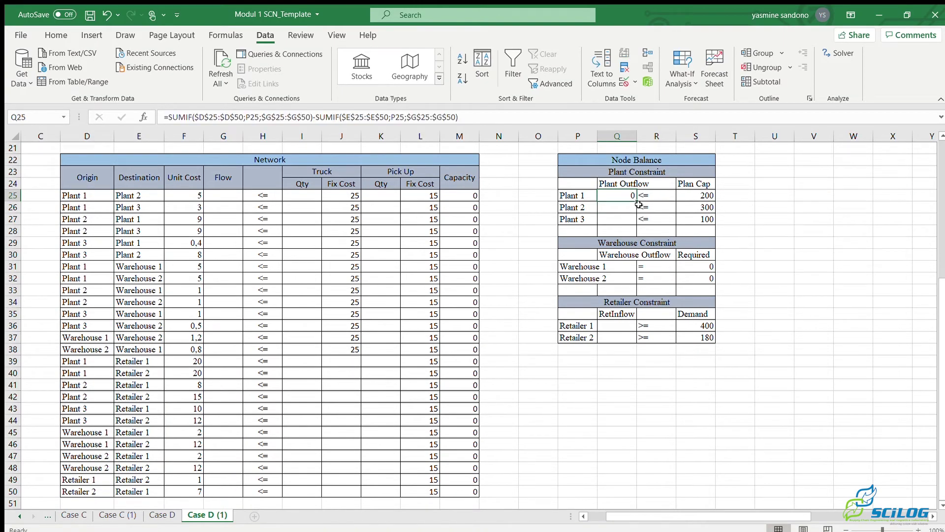
drag(638, 201, 638, 223)
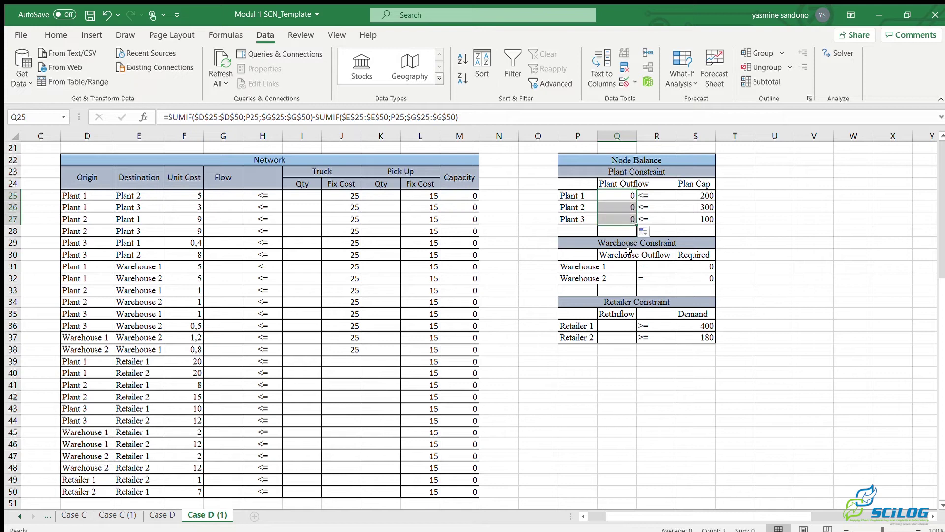
Start Warehouse 1's Warehouse Outflow formula in Q31 with a SUMIF over the absolute origin range $D$25:$D$50.
click(628, 265)
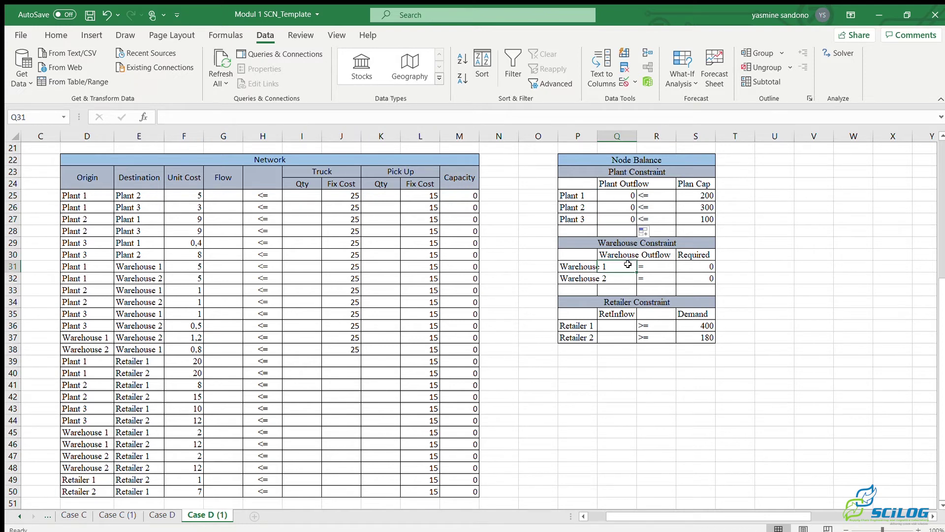
text(=sum)
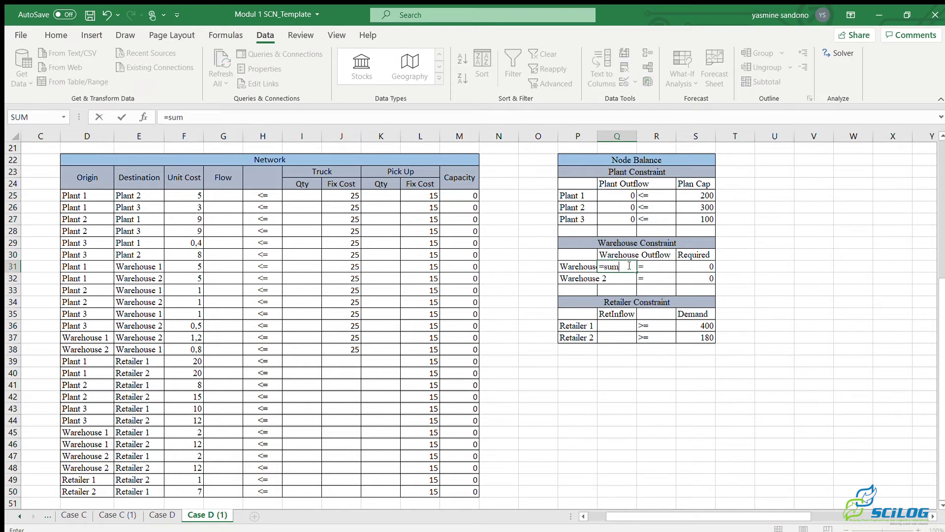
text(if)
key(Tab)
drag(96, 194, 93, 490)
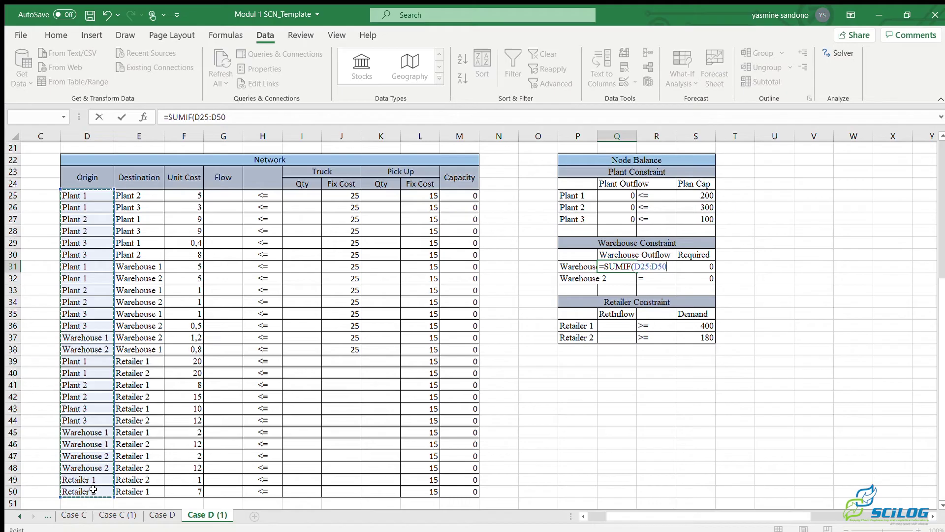
key(F4)
text(;)
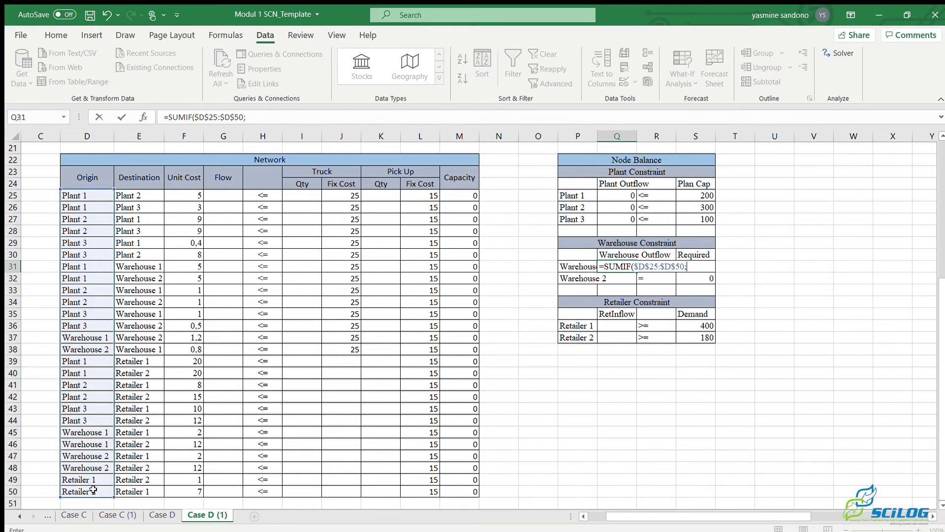
Give the SUMIF in Q31 criterion P31 and the absolute flow range $G$25:$G$50, followed by a minus sign.
click(585, 264)
text(;)
drag(231, 194, 222, 457)
scroll(266, 394, up, 1)
scroll(266, 395, up, 1)
key(F4)
text()-)
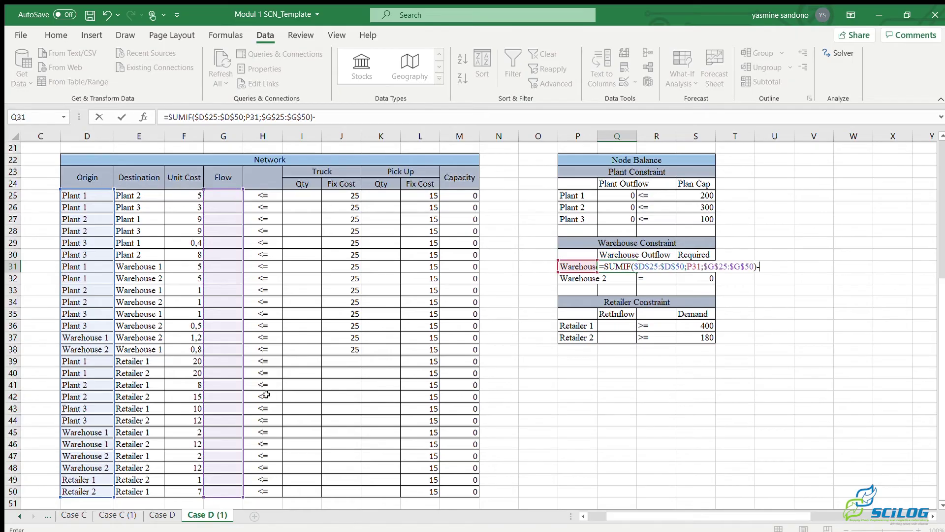
Add a second SUMIF to Warehouse 1's outflow formula over the absolute destination range $E$25:$E$50.
text(sumif)
key(Tab)
drag(144, 196, 149, 494)
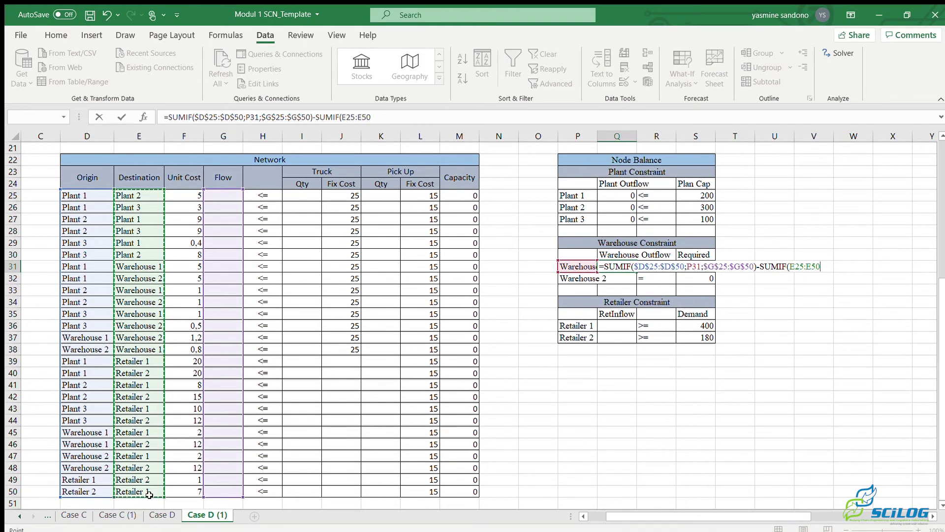
key(F4)
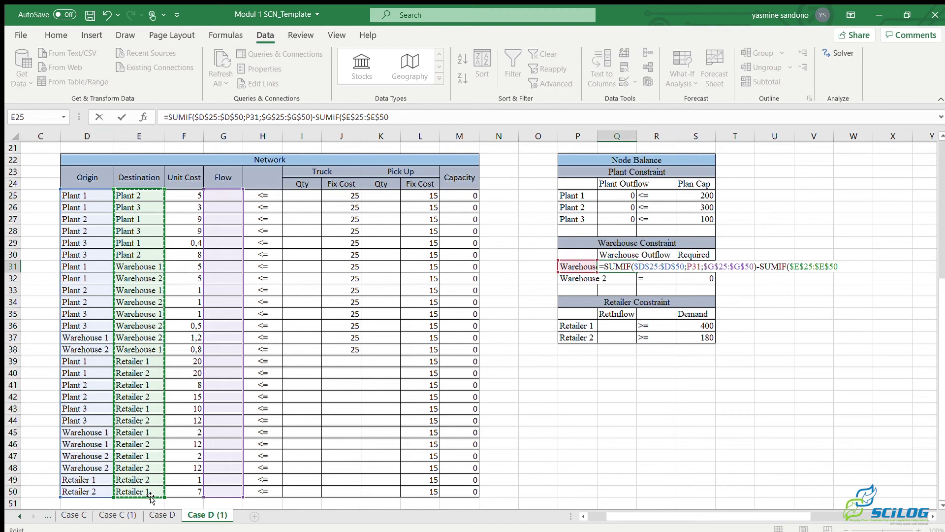
text(;)
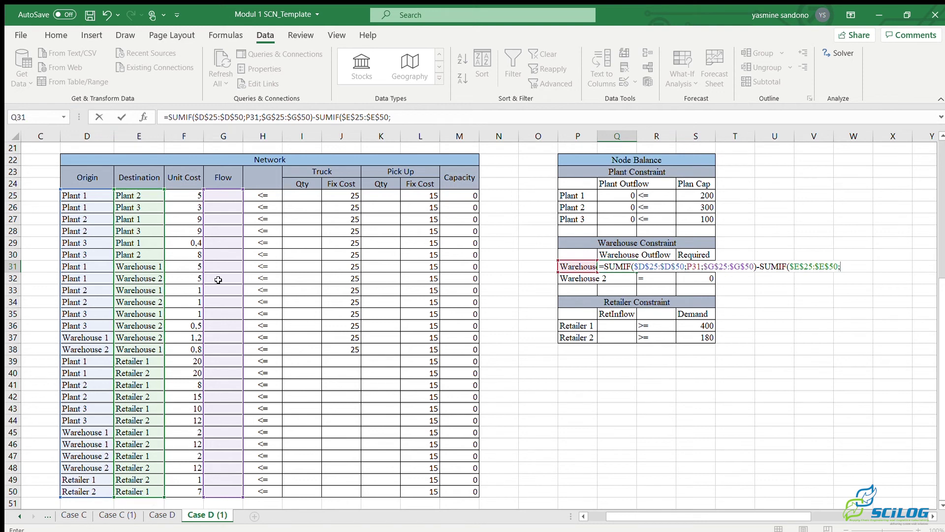
Finish the Q31 formula with criterion P31 and sum range $G$25:$G$50, and copy it down to Warehouse 2 in Q32.
click(582, 265)
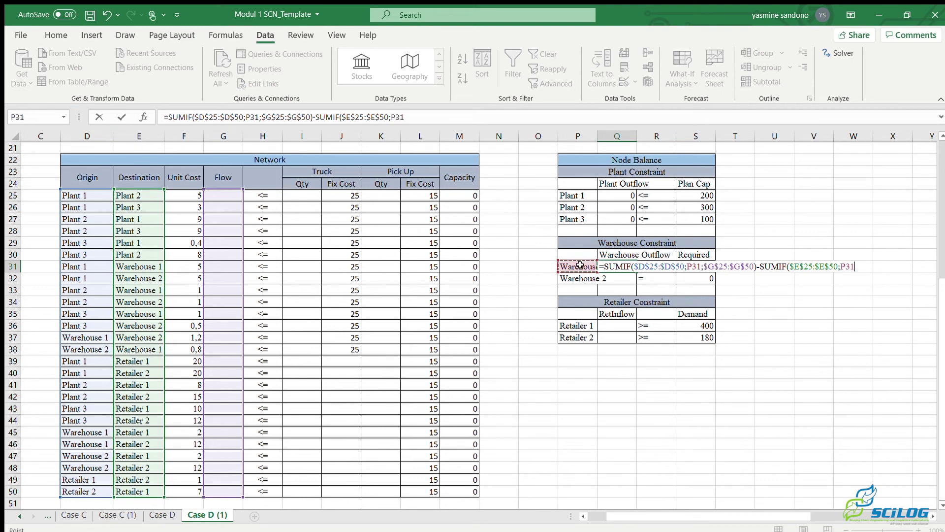
text(;)
drag(229, 195, 227, 487)
key(F4)
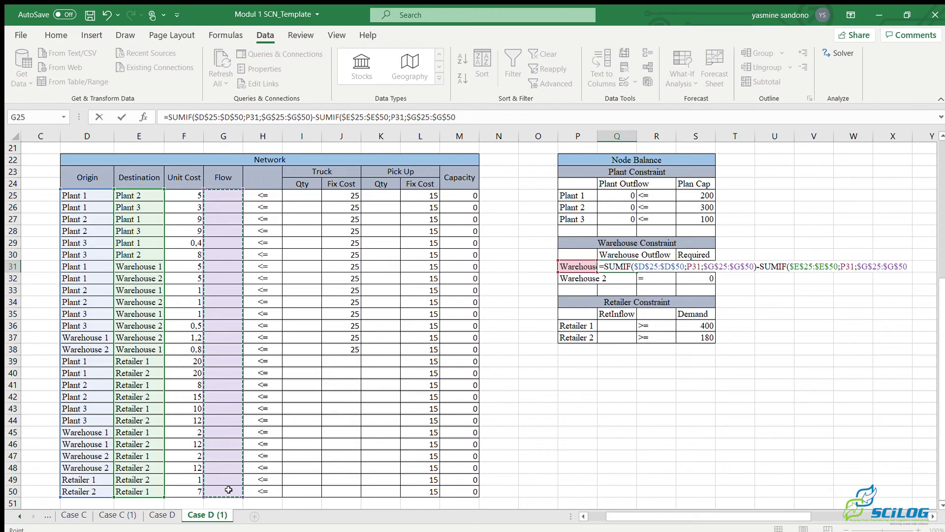
text())
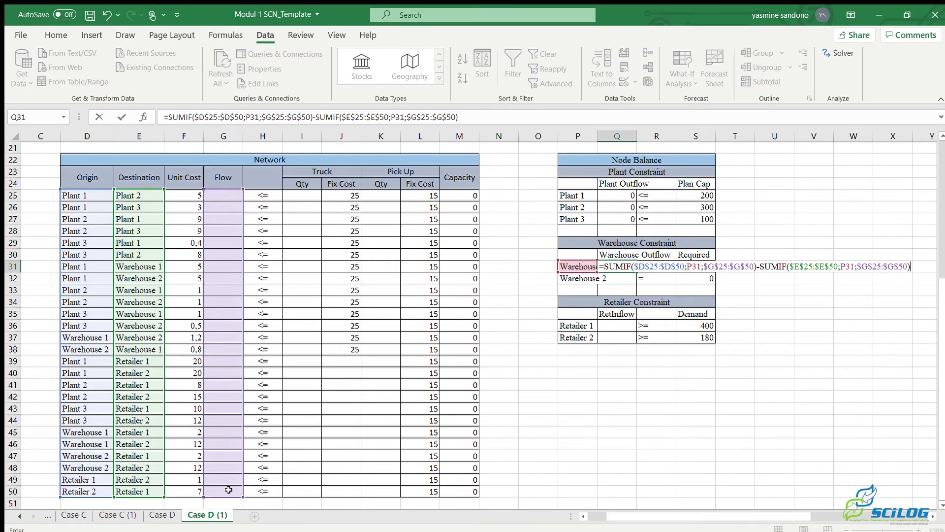
key(Return)
key(Up)
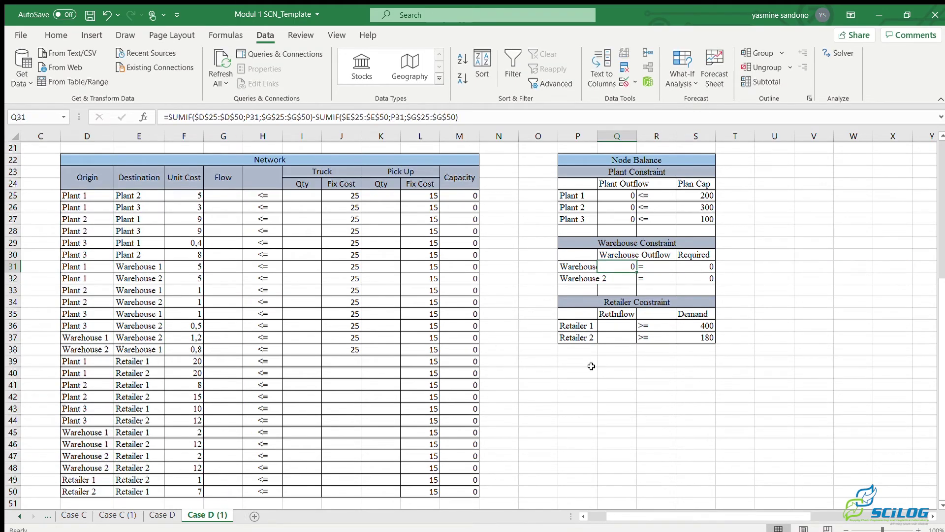
drag(637, 272, 637, 280)
Start Retailer 1's RetInflow formula in Q36 with a SUMIF over the absolute destination range $E$25:$E$50.
click(631, 331)
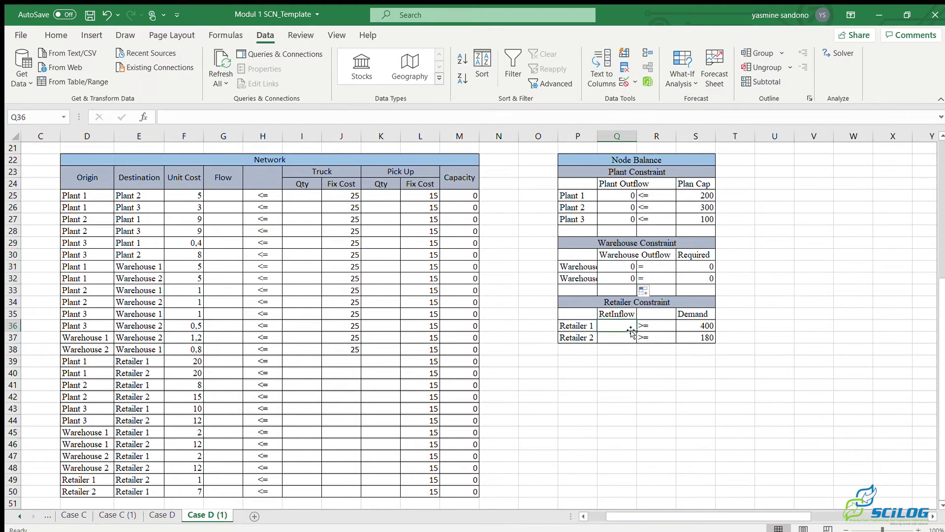
text(=sum)
double_click(628, 340)
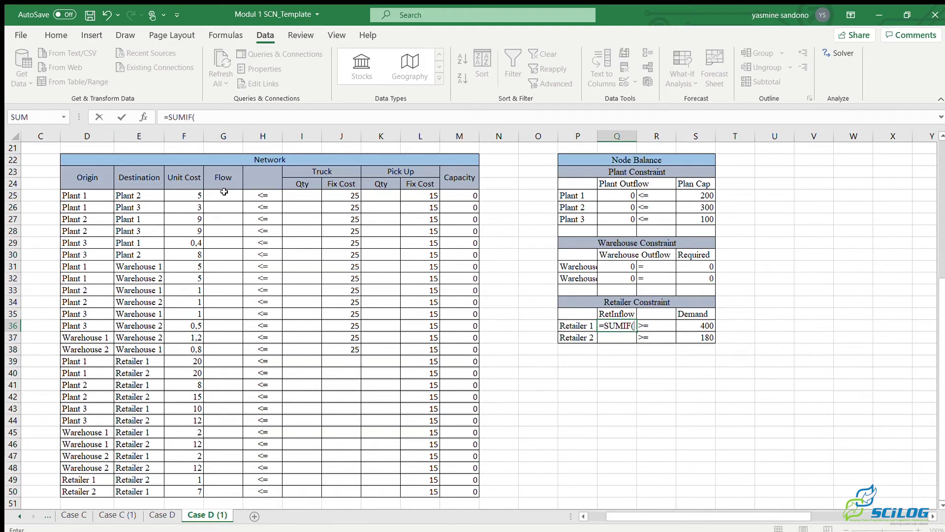
drag(146, 196, 141, 467)
scroll(148, 443, up, 1)
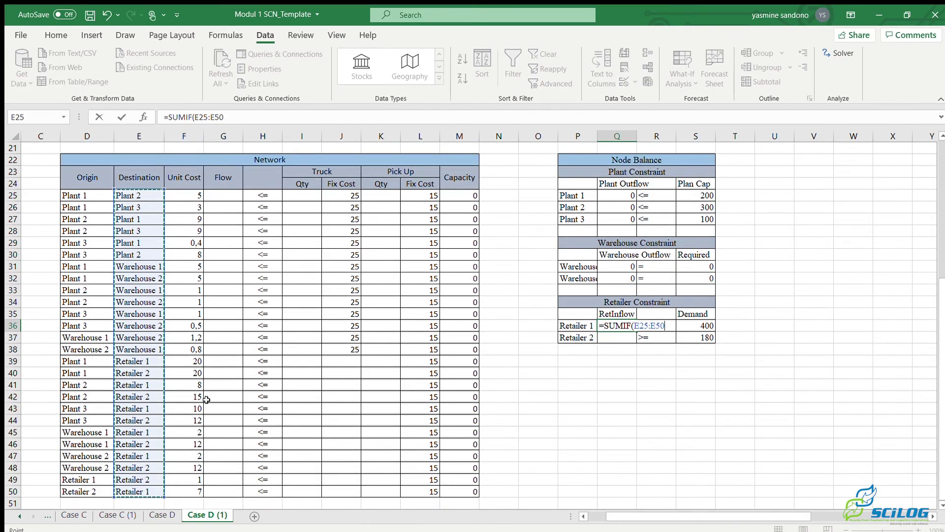
key(F4)
text(;)
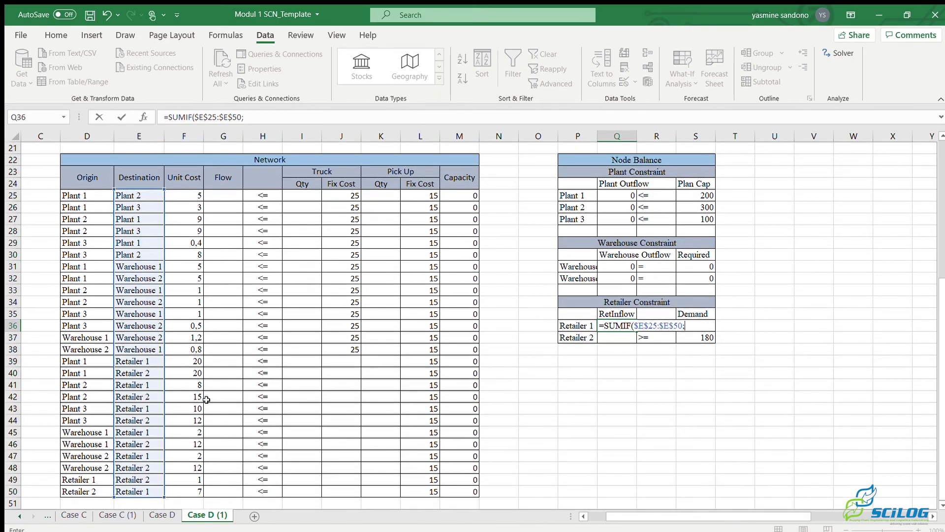
Set the SUMIF in Q36 to use P36 as criterion and the absolute flows $G$25:$G$50 as sum range.
click(574, 322)
text(;)
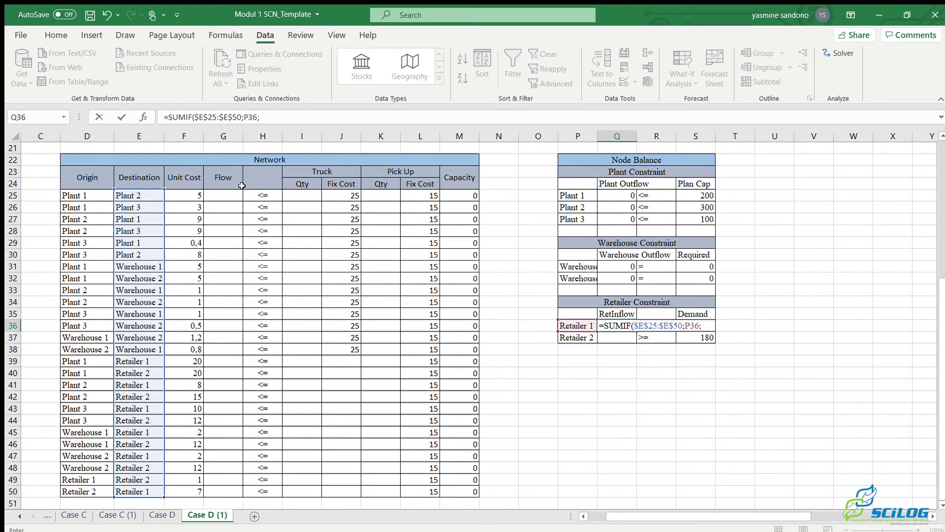
drag(224, 193, 223, 489)
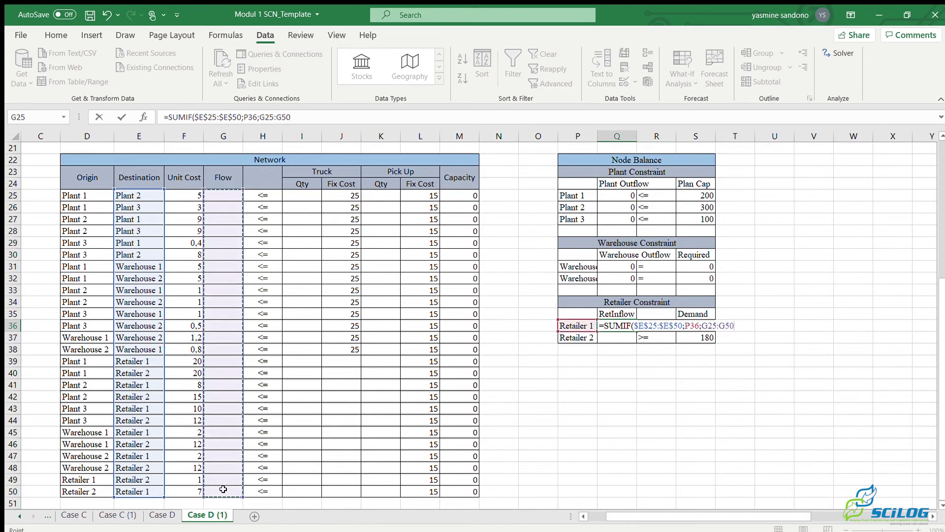
key(F4)
Extend Retailer 1's inflow formula by subtracting a SUMIF over the absolute origin range $D$25:$D$50.
text()-sum)
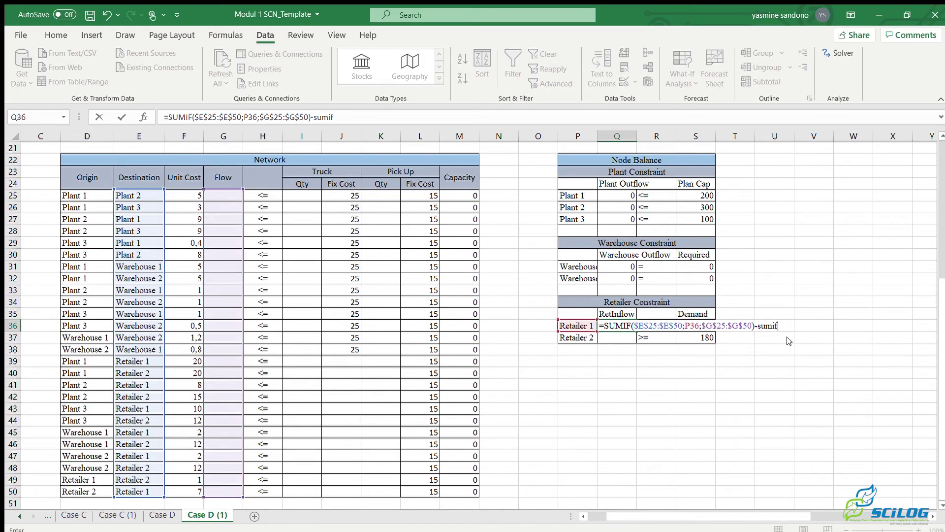
text(if)
key(Tab)
drag(94, 194, 82, 485)
key(F4)
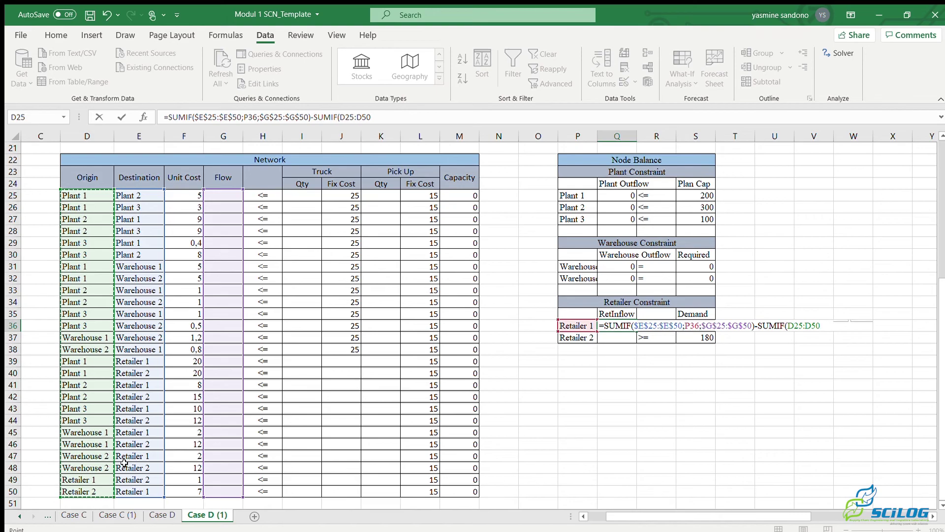
text(;)
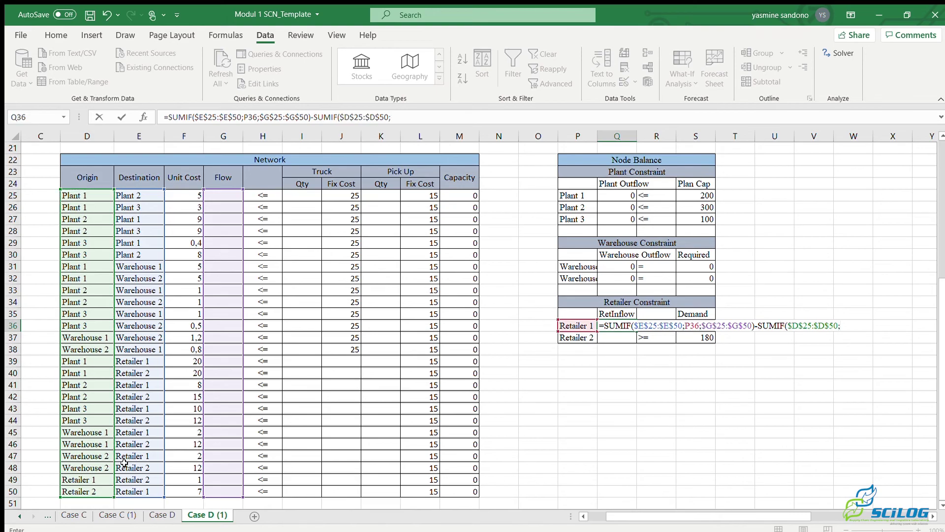
Finish the Q36 formula with criterion P36 and sum range $G$25:$G$50, and copy it down to Retailer 2 in Q37.
click(567, 326)
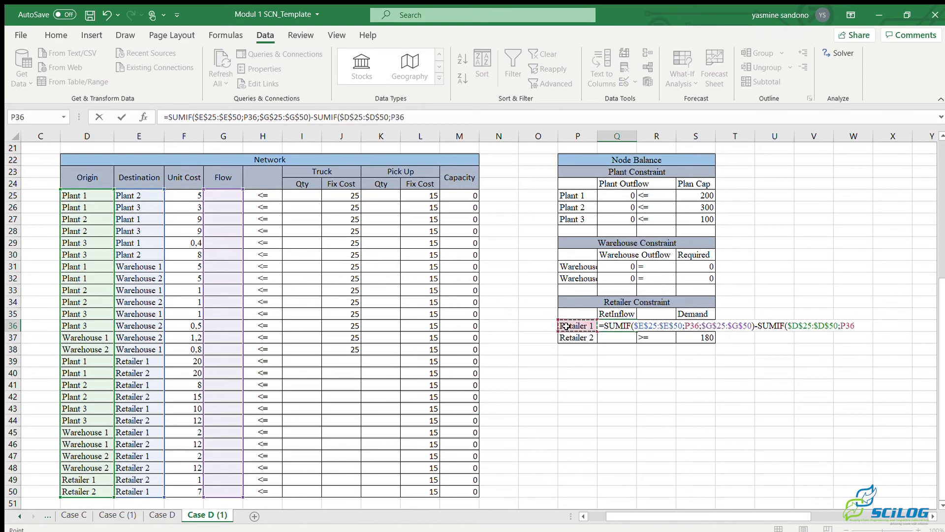
text(;)
drag(223, 195, 223, 492)
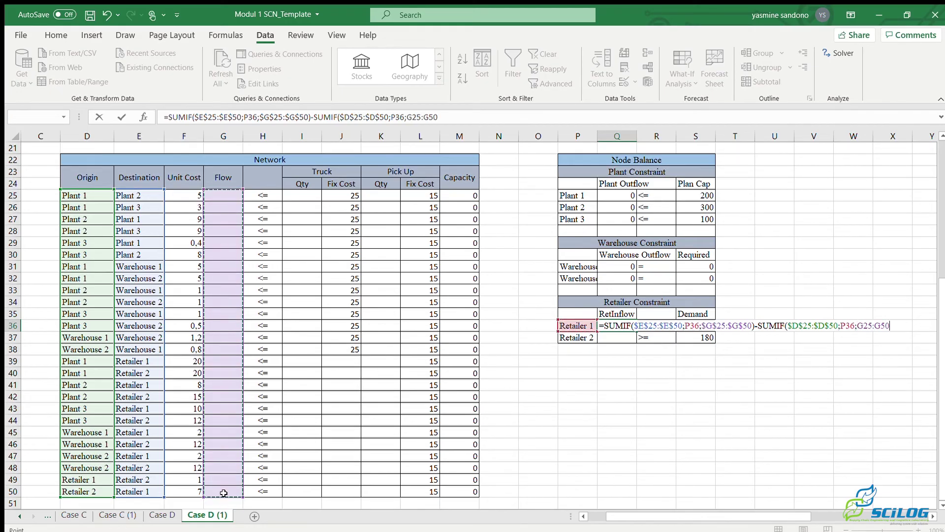
key(F4)
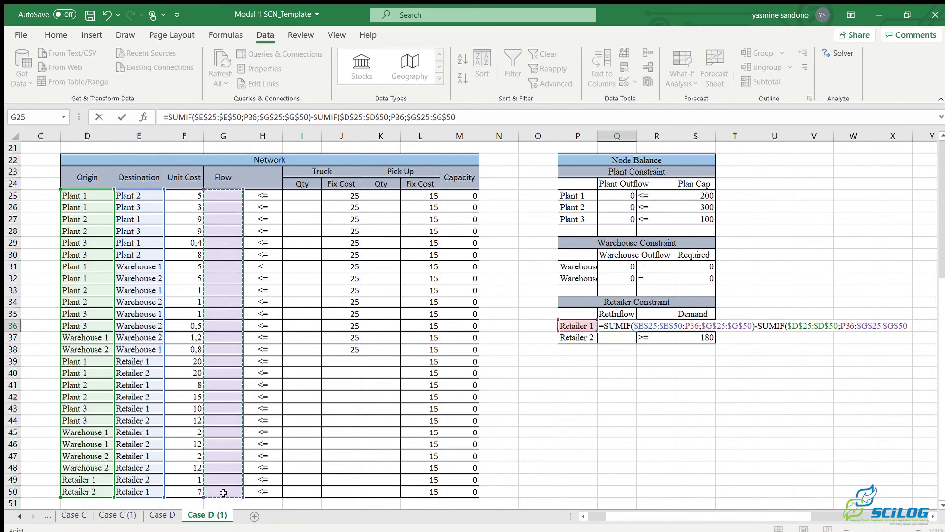
key(Return)
key(Up)
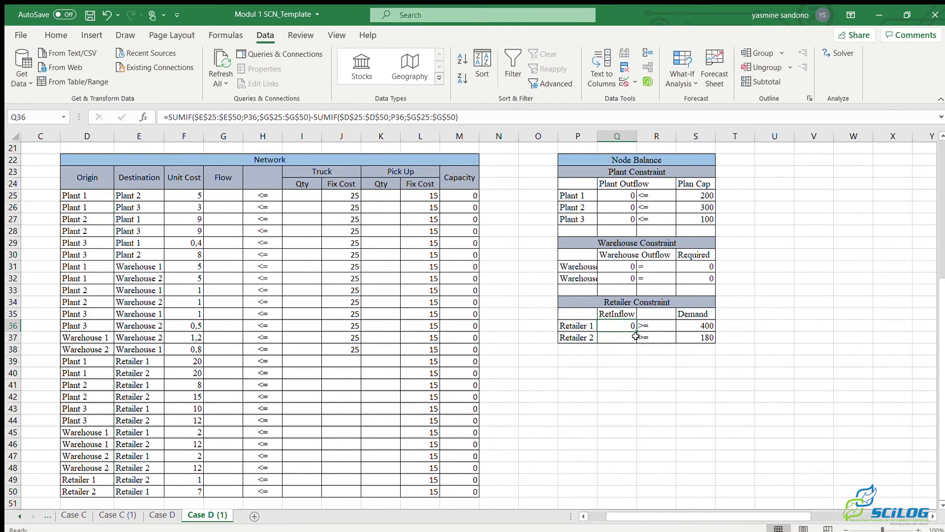
drag(637, 332, 637, 339)
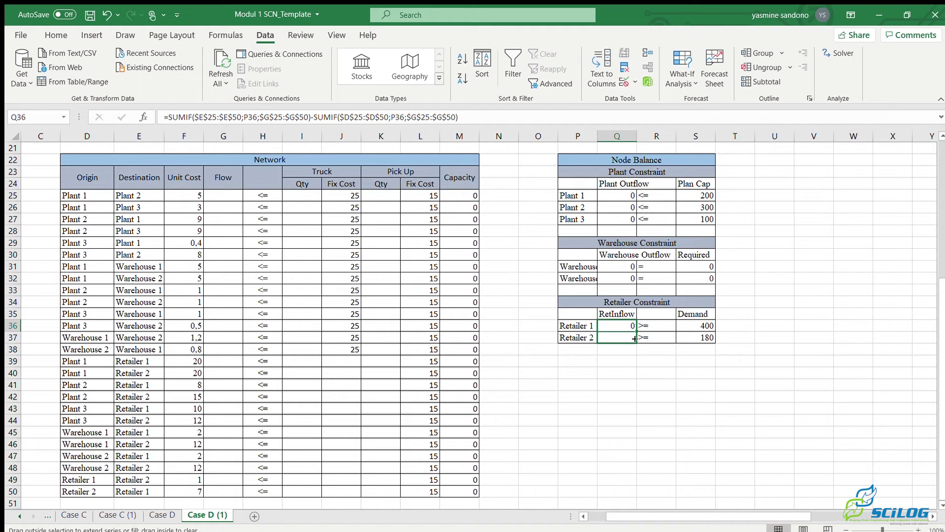
click(619, 314)
scroll(620, 316, up, 1)
scroll(620, 315, up, 5)
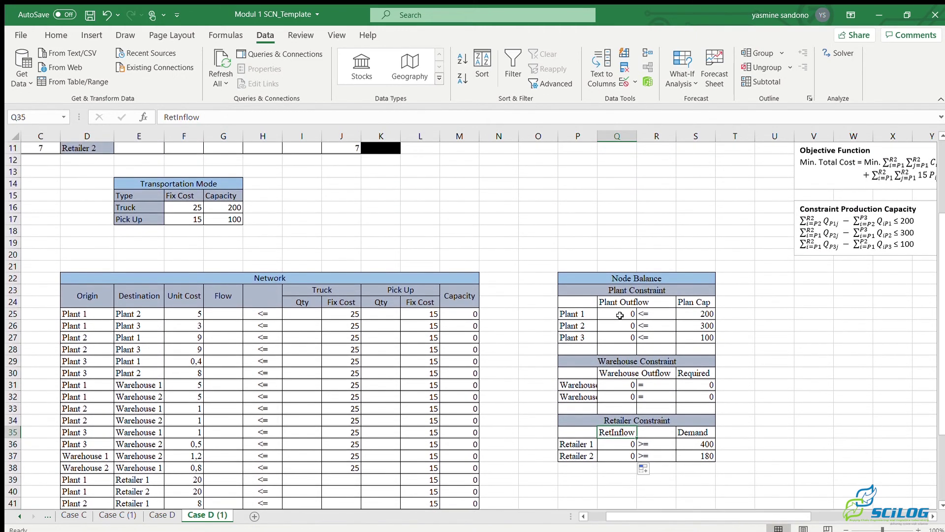
Open Solver for minimising $B$15 and check its variable cells against the truck quantities I25:I38 and pick-up quantities K25:K50.
scroll(619, 315, left, 2)
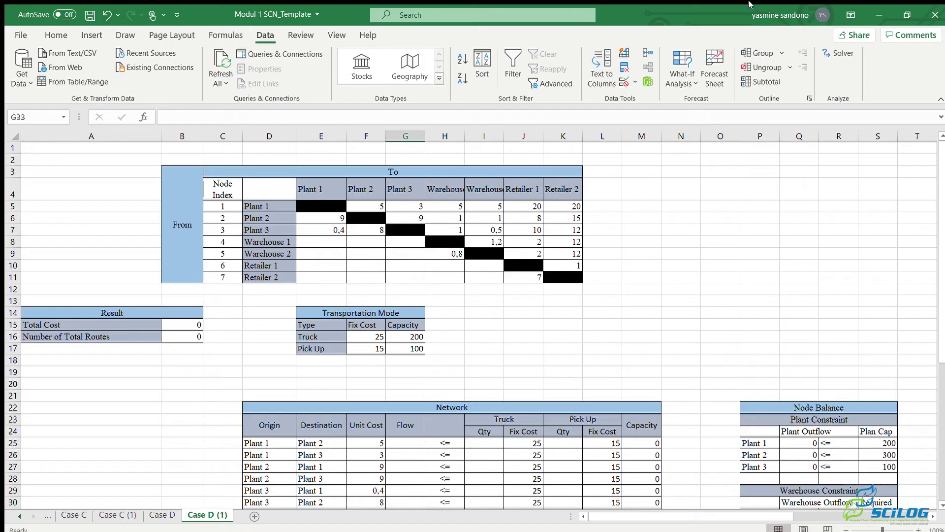
click(832, 53)
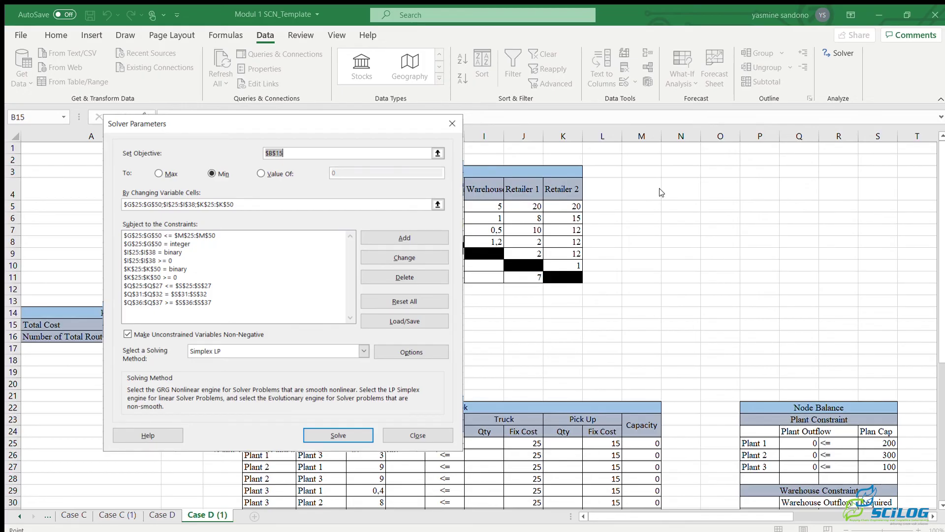
scroll(677, 200, down, 6)
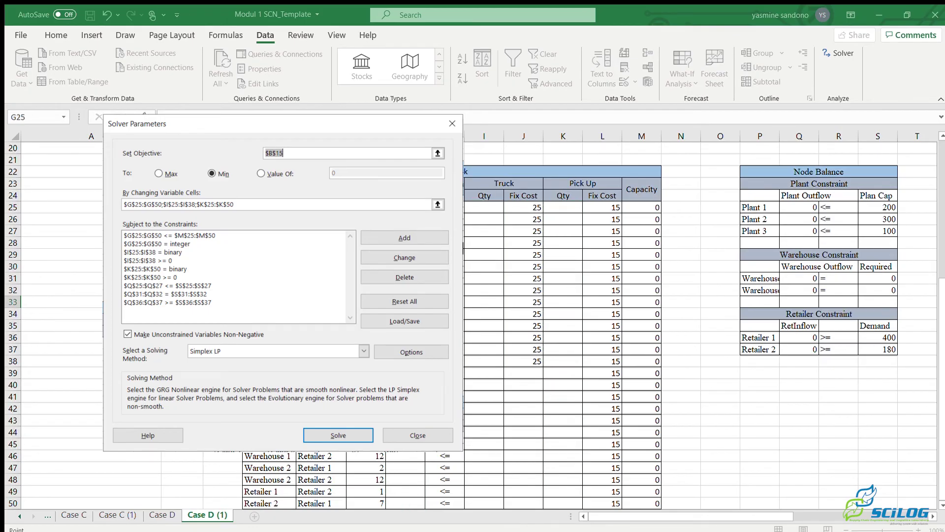
scroll(401, 489, down, 1)
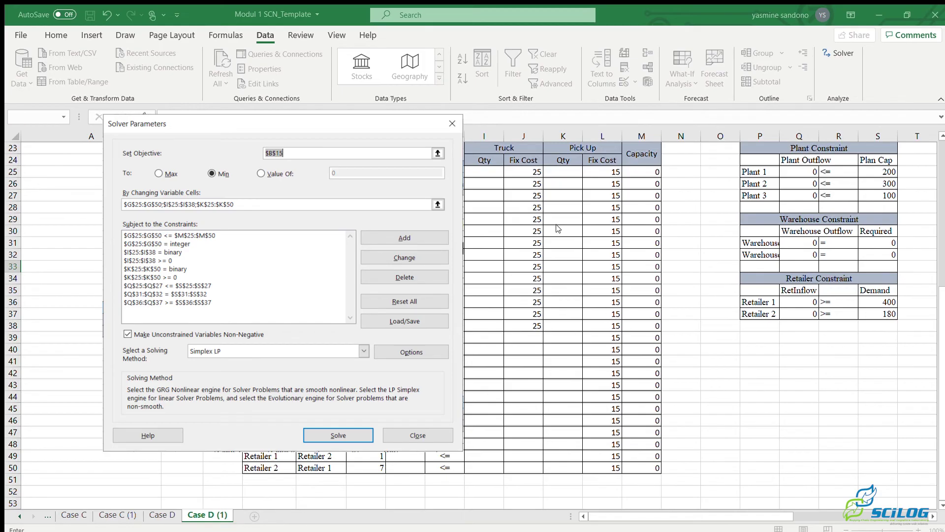
drag(485, 171, 485, 323)
drag(566, 183, 555, 319)
drag(568, 170, 564, 469)
Solve the model with the Simplex LP method and review the network flows, total cost and number of routes.
click(371, 437)
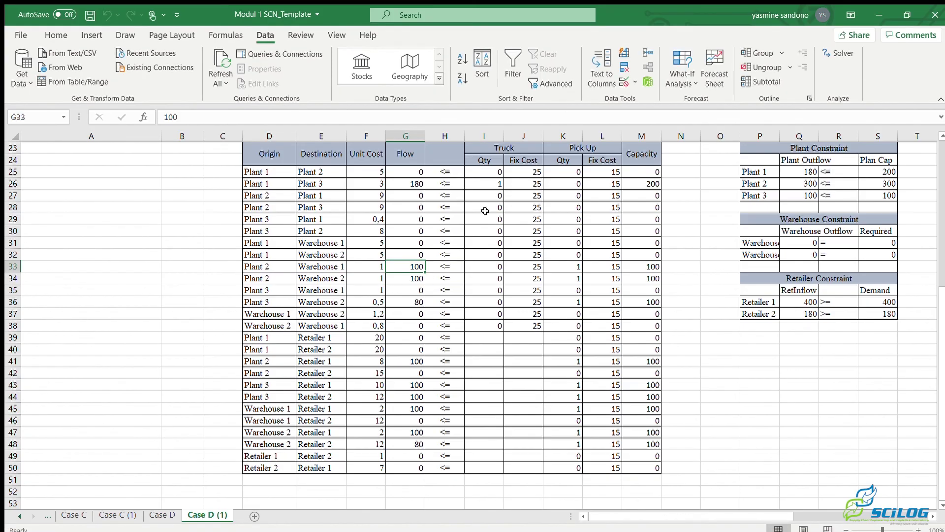
scroll(485, 211, up, 1)
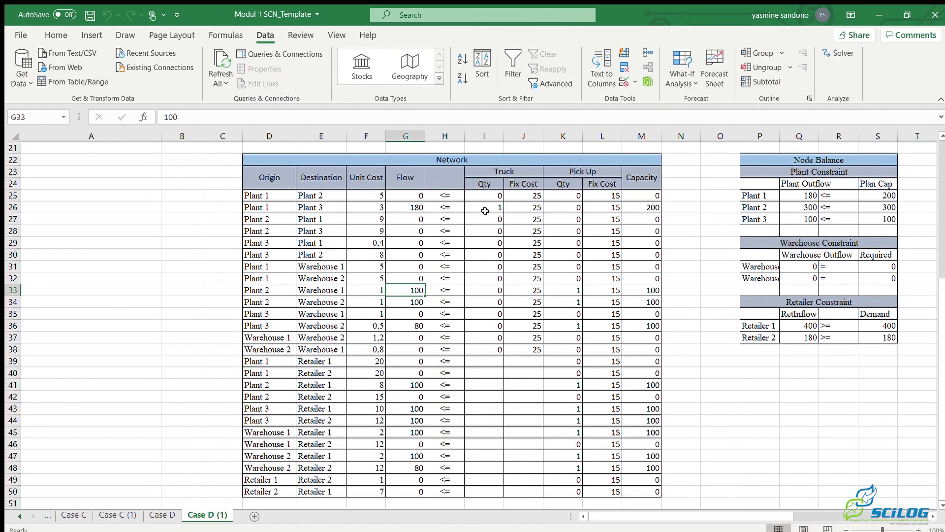
scroll(485, 211, up, 7)
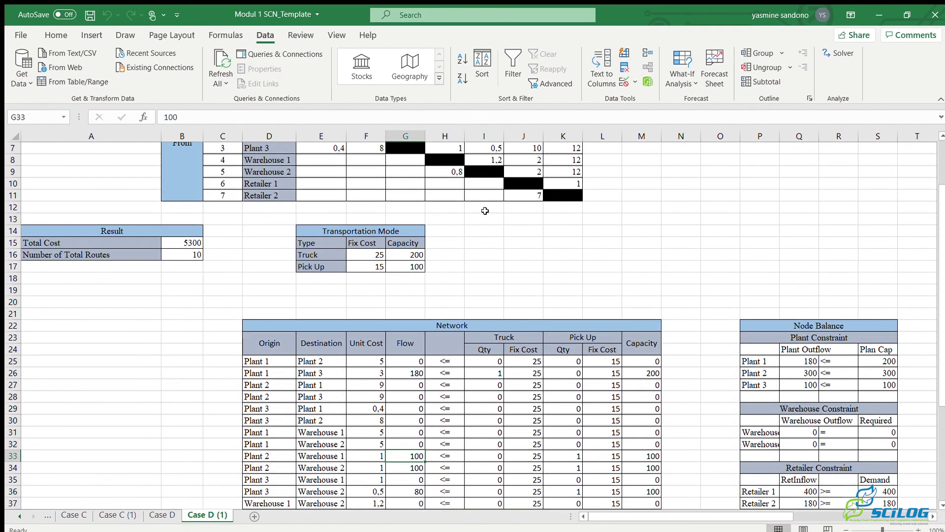